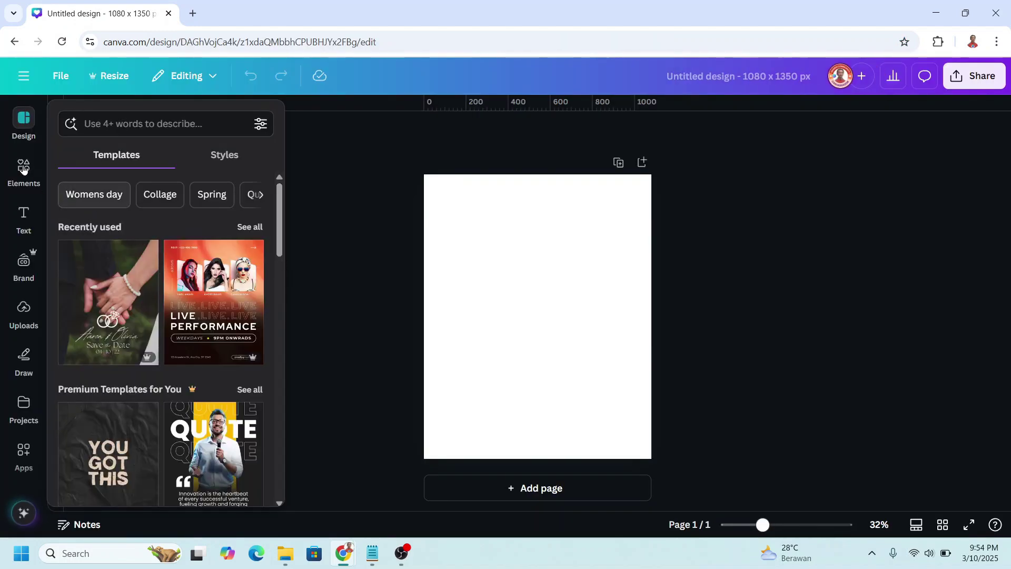
Add the recently used marble texture image from Elements to the page
left_click(23, 168)
left_click(126, 212)
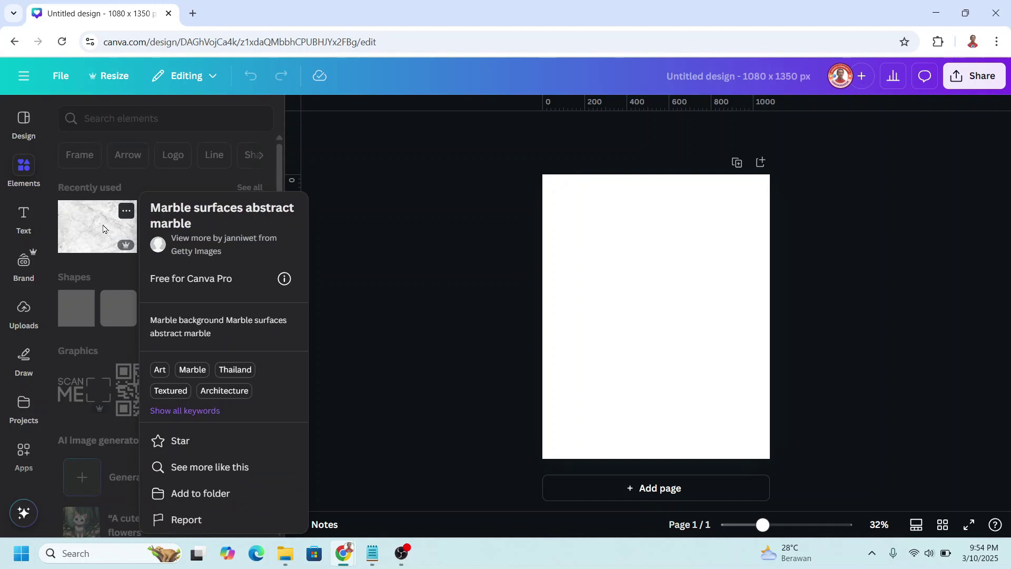
left_click(103, 228)
left_click(103, 228)
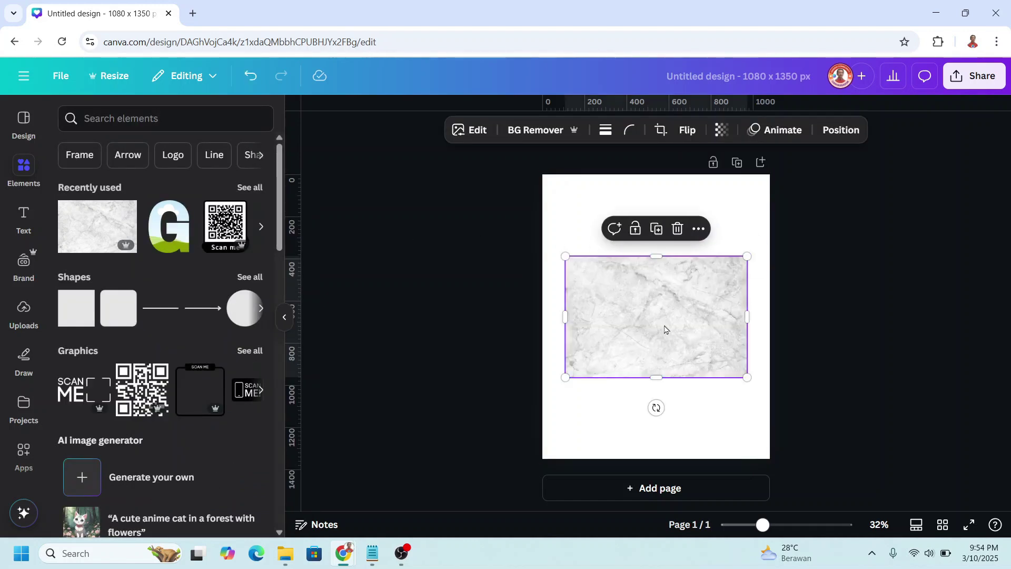
Move the marble image to the top-left and stretch it to cover the entire page
left_click_drag(664, 330, 644, 246)
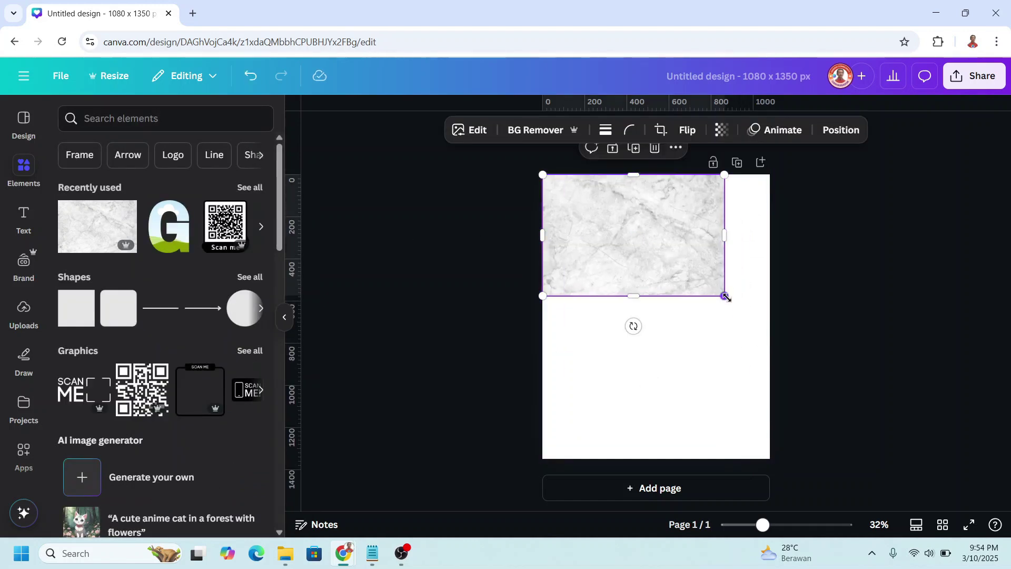
left_click_drag(725, 295, 763, 344)
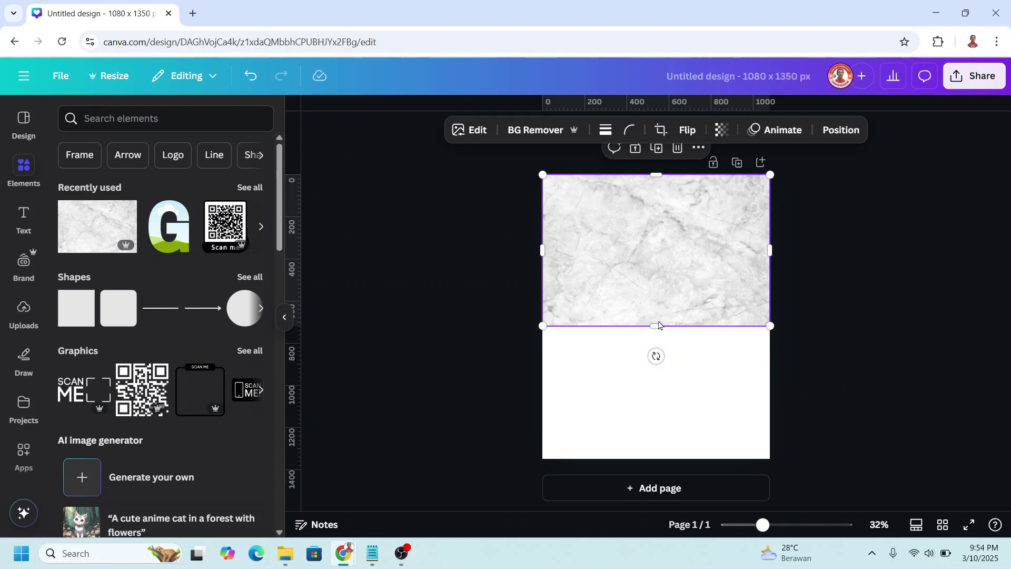
left_click_drag(657, 325, 663, 459)
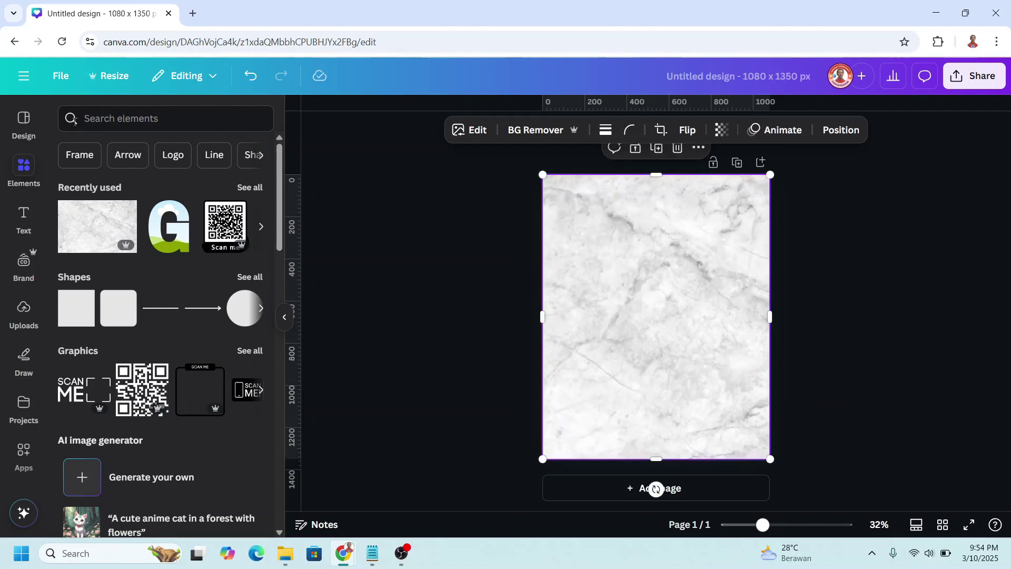
Search elements for 'g' and filter the results to Letter G frames
left_click(113, 117)
type("g")
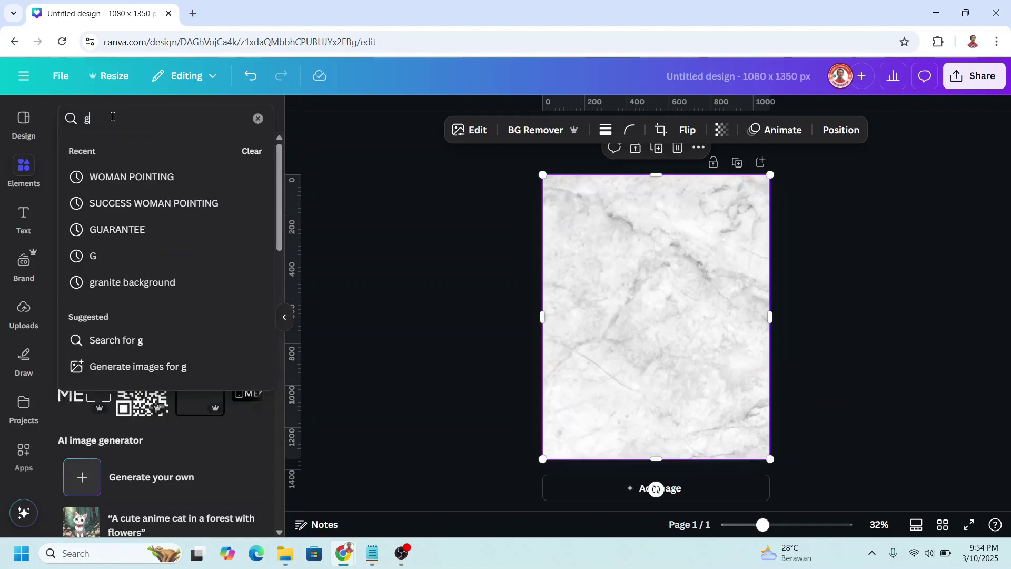
key("Return")
left_click(267, 155)
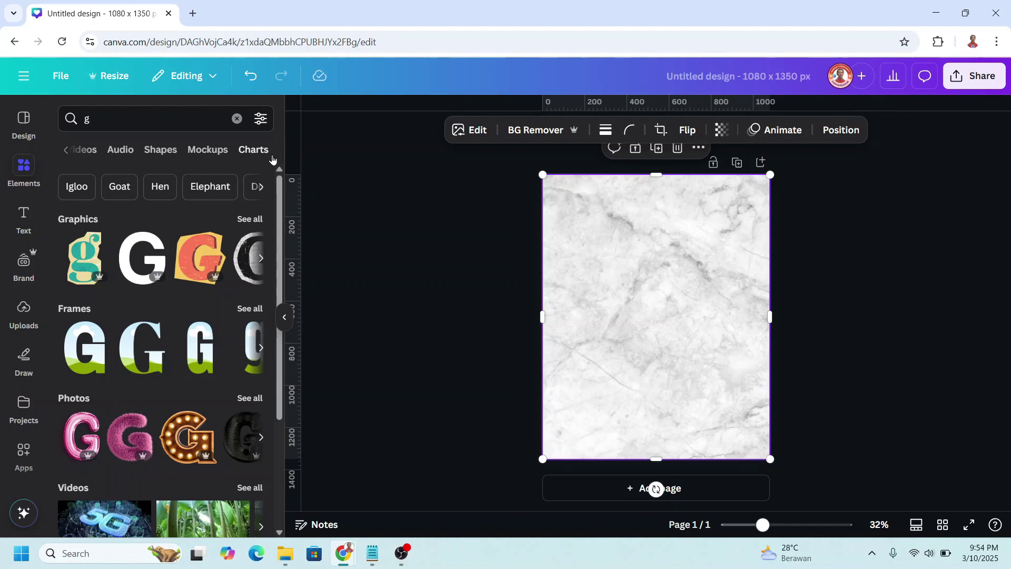
left_click(266, 158)
left_click(63, 152)
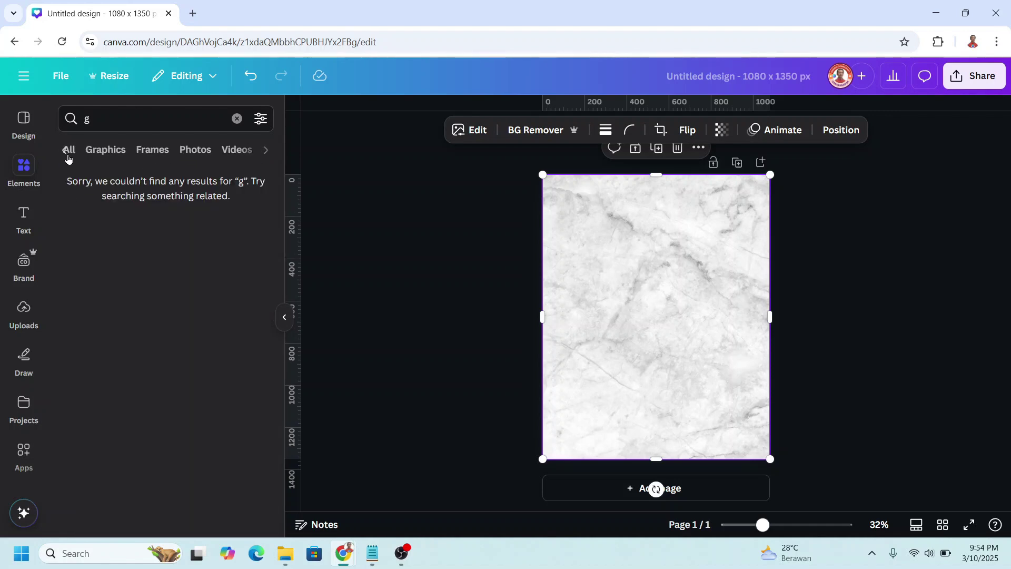
left_click(164, 151)
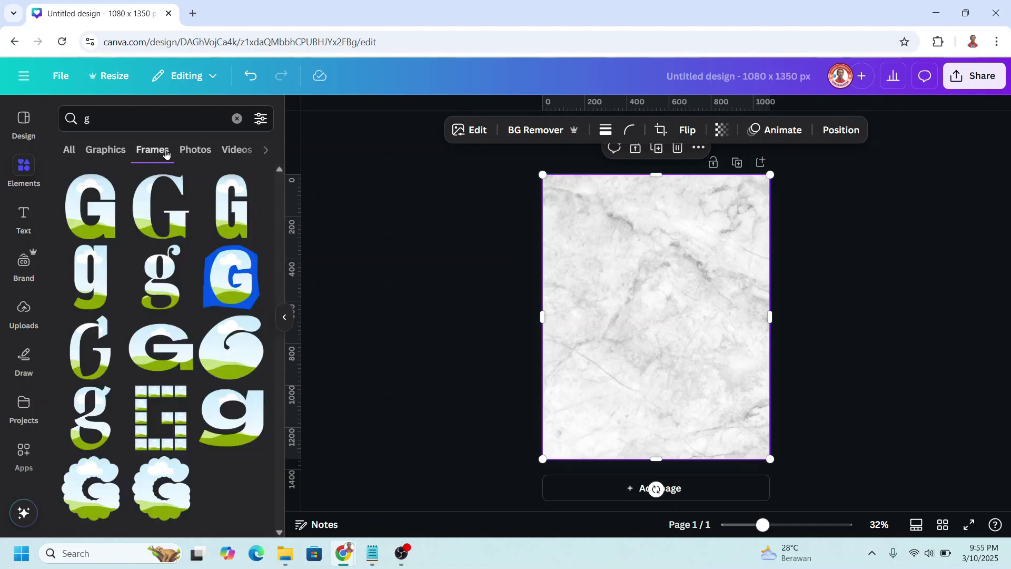
Add the first Letter G frame and shrink it to about 308 × 399 in the upper left
left_click(112, 185)
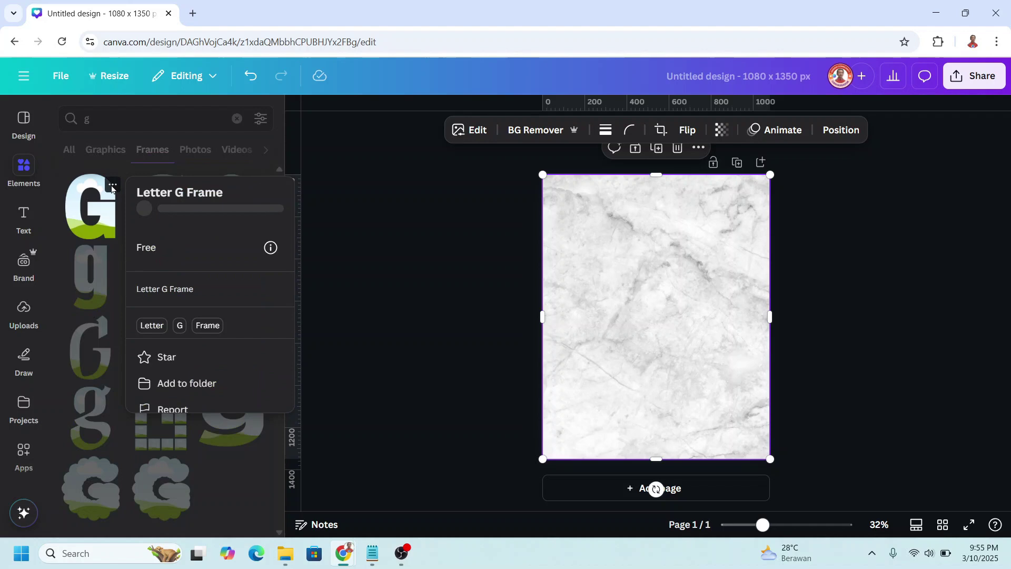
left_click(81, 191)
left_click(80, 191)
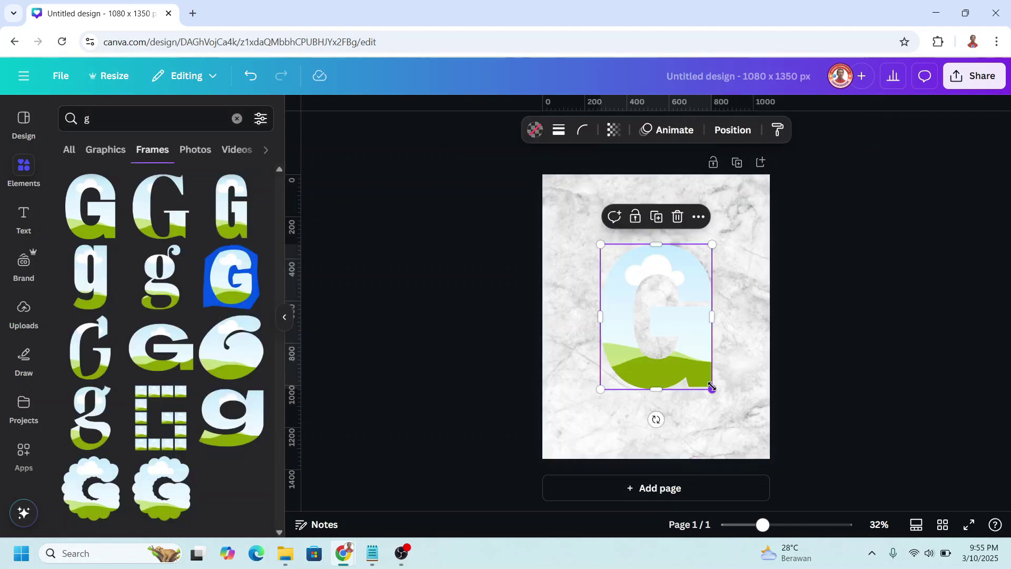
left_click_drag(712, 389, 641, 299)
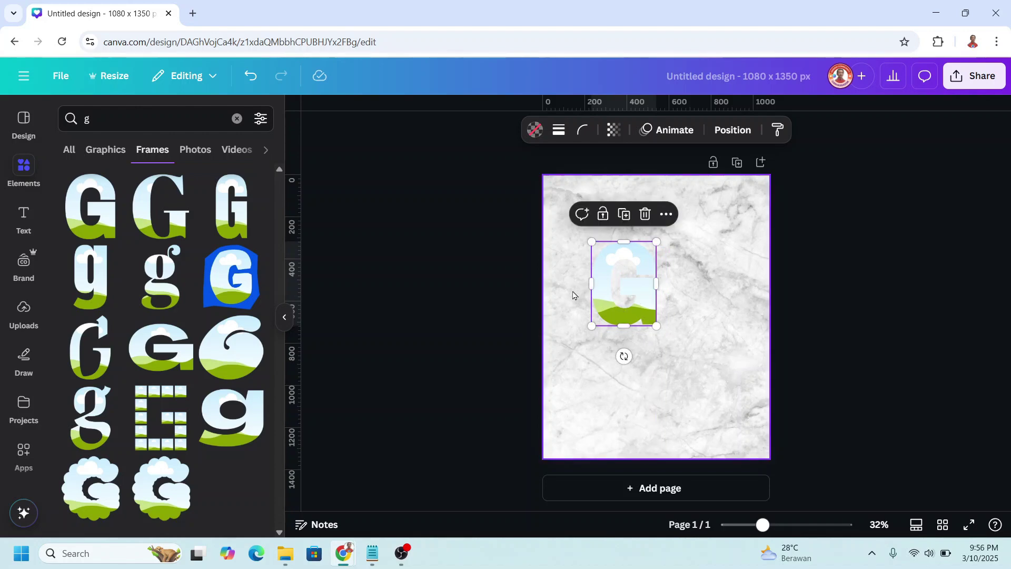
left_click(729, 310)
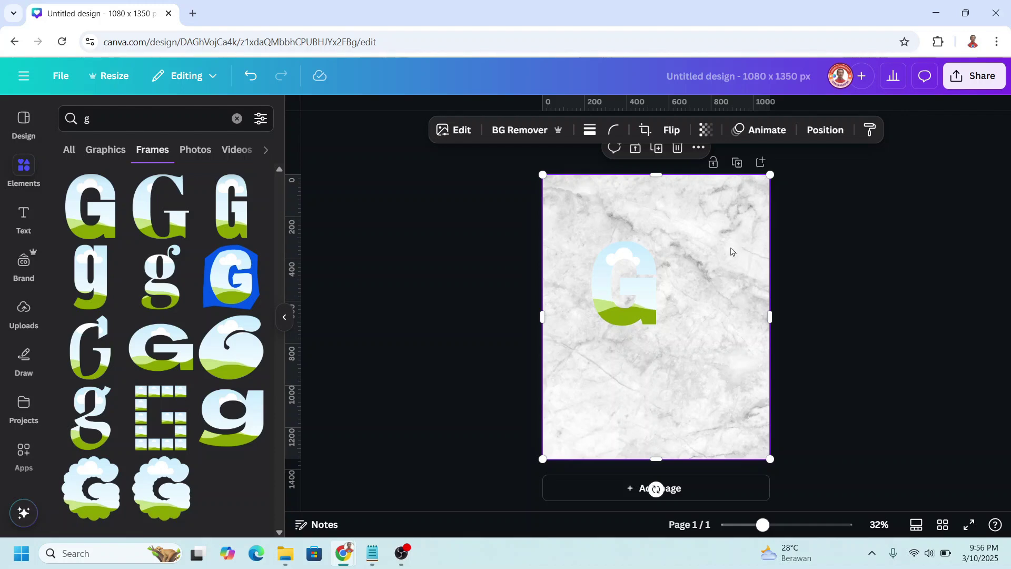
Duplicate the marble image, drop the copy into the G frame, then enlarge and reposition it inside the letter
left_click(656, 148)
left_click_drag(689, 244, 678, 299)
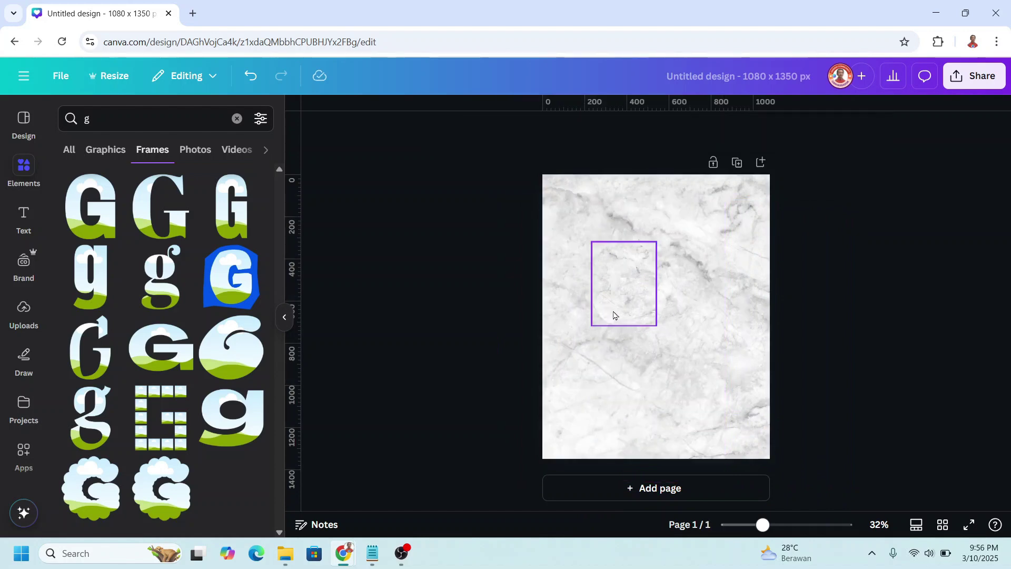
double_click(611, 261)
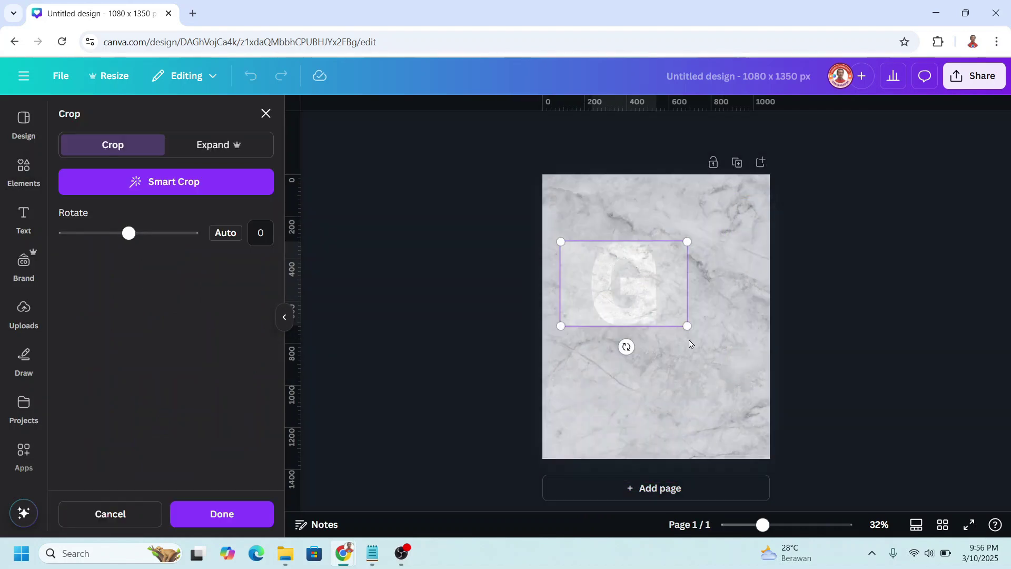
left_click_drag(685, 327, 871, 478)
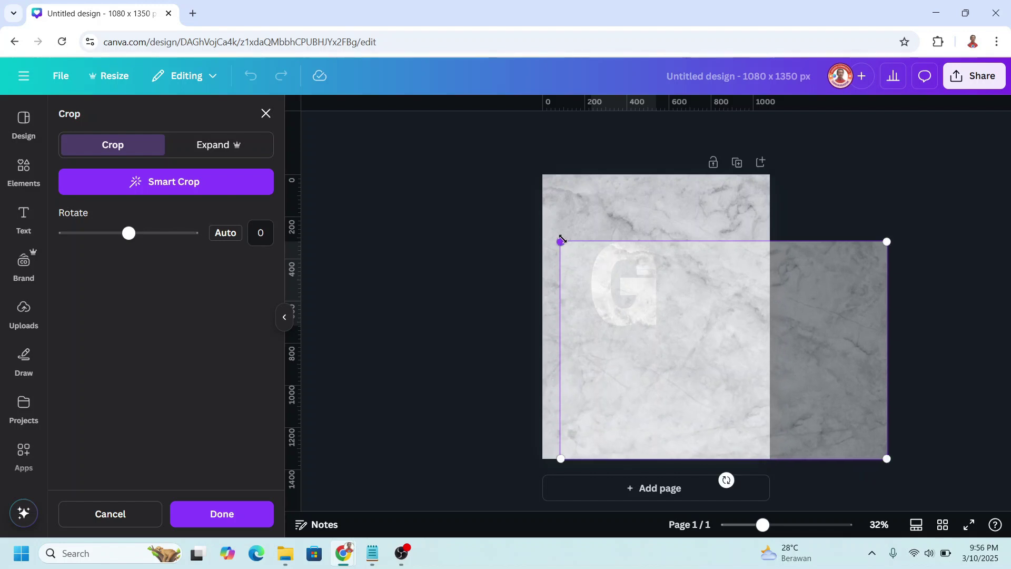
left_click_drag(561, 240, 458, 184)
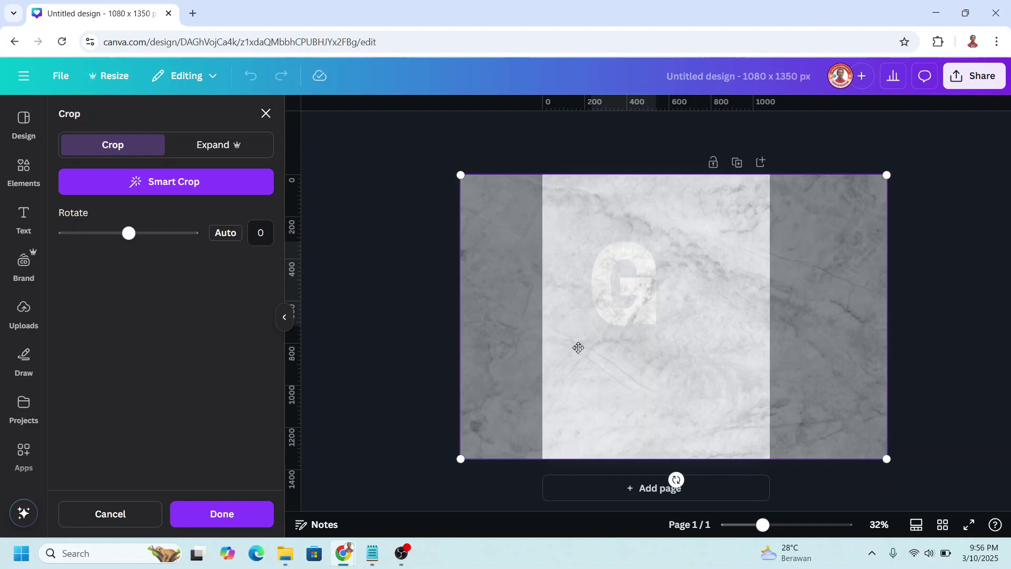
mouse_move(578, 347)
left_mouse_down()
mouse_move(612, 349)
mouse_move(567, 348)
left_mouse_up()
Duplicate the page and delete the full-page marble background from Page 1
left_click(250, 519)
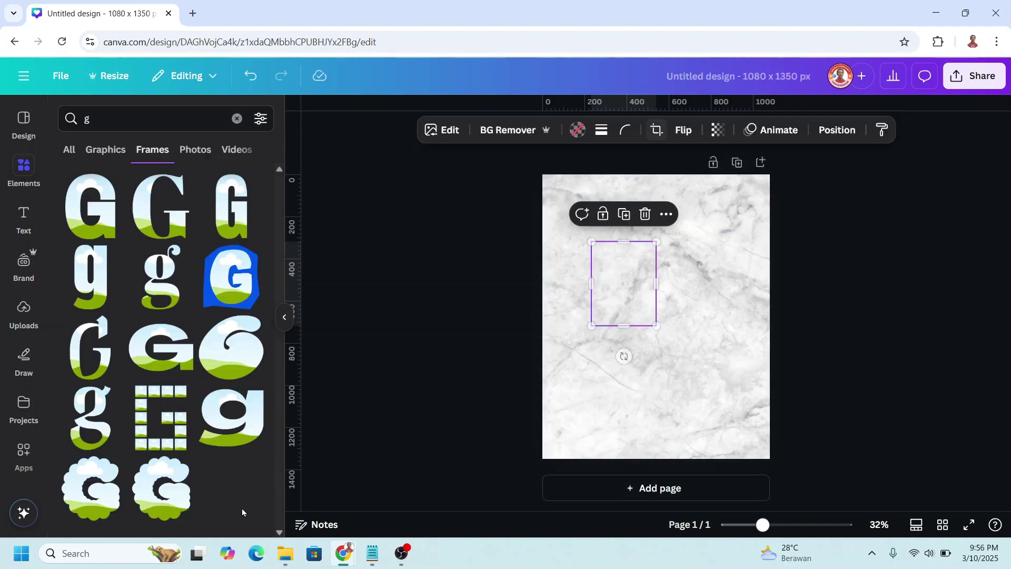
left_click(737, 163)
key("ctrl+z")
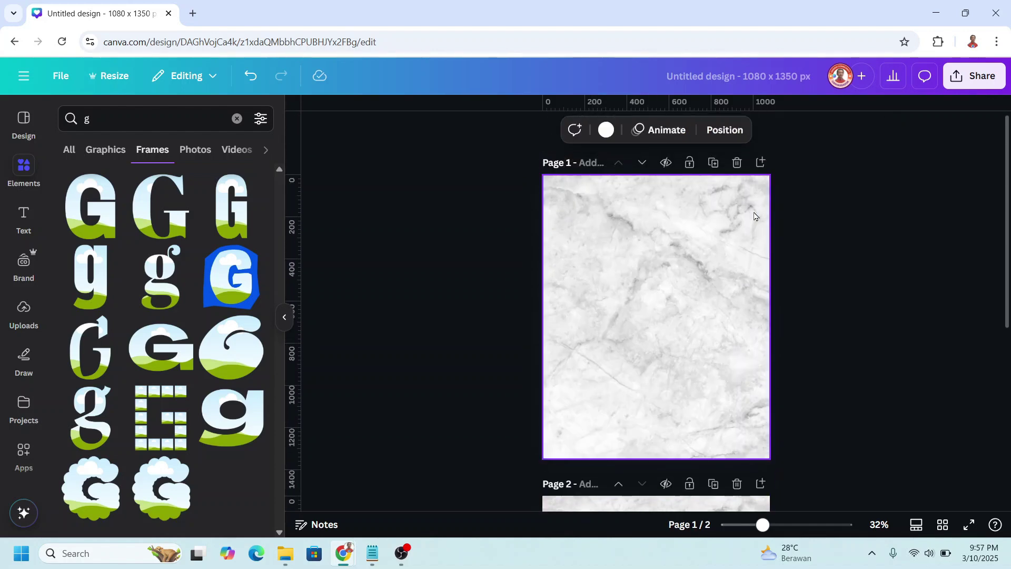
left_click(739, 212)
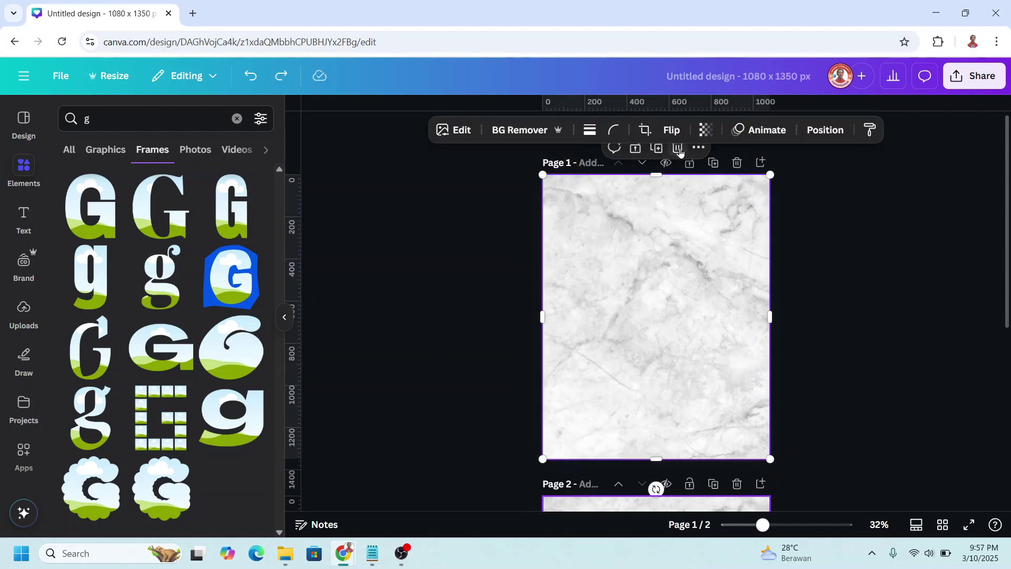
key("Delete")
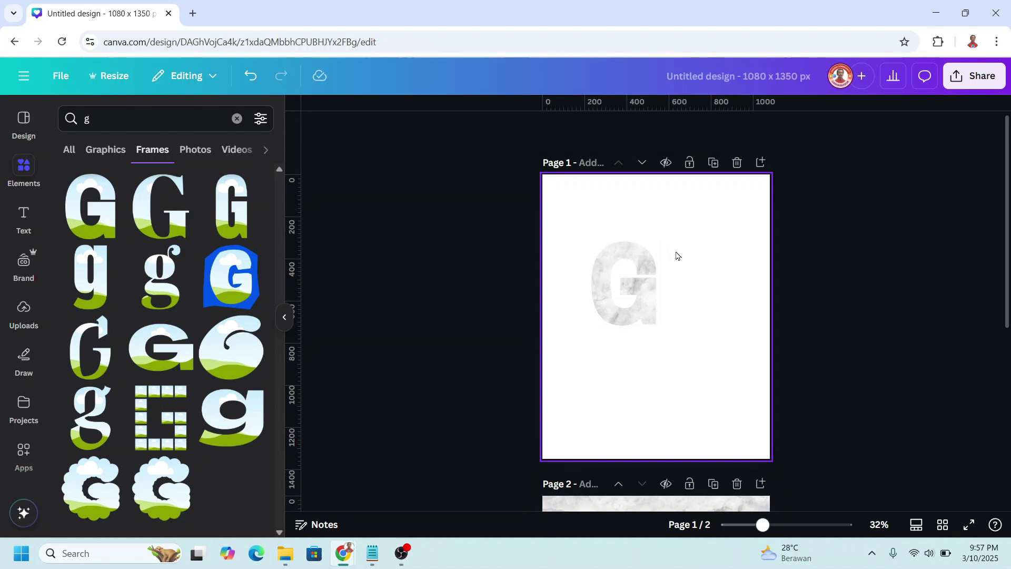
Download only Page 1 as a PNG with a transparent background
left_click(975, 77)
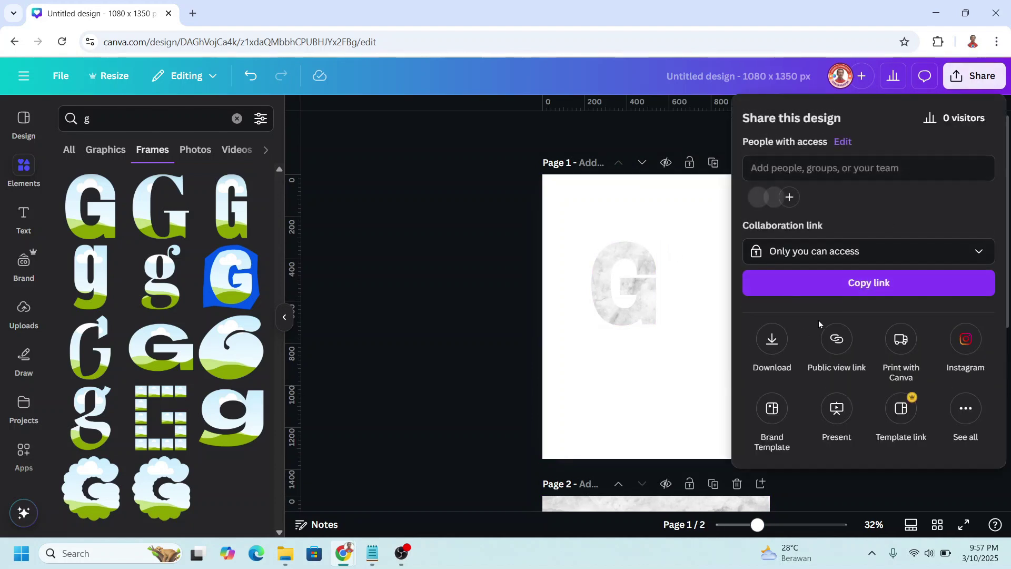
left_click(775, 341)
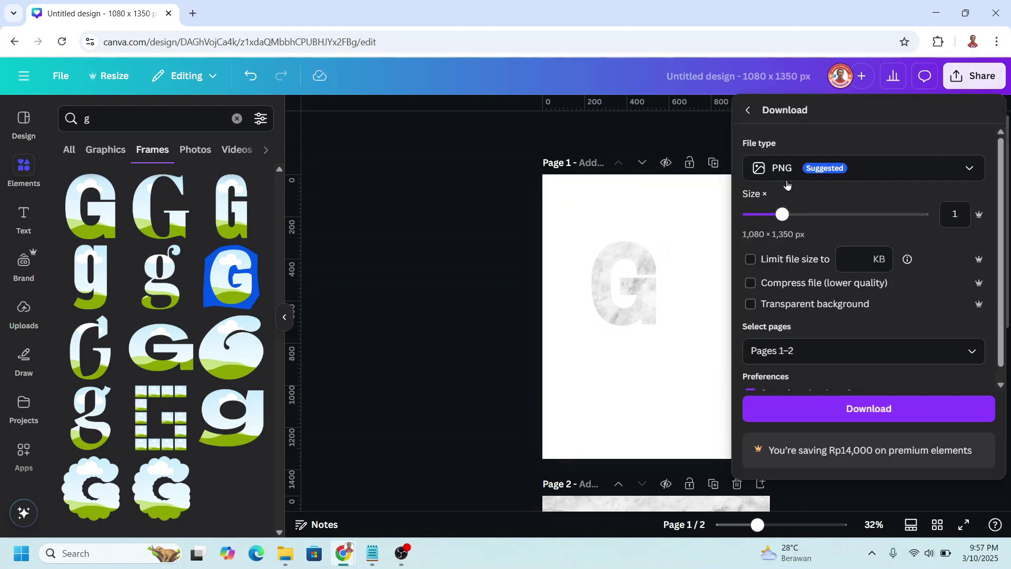
left_click(751, 306)
left_click(970, 352)
left_click(772, 273)
left_click(846, 311)
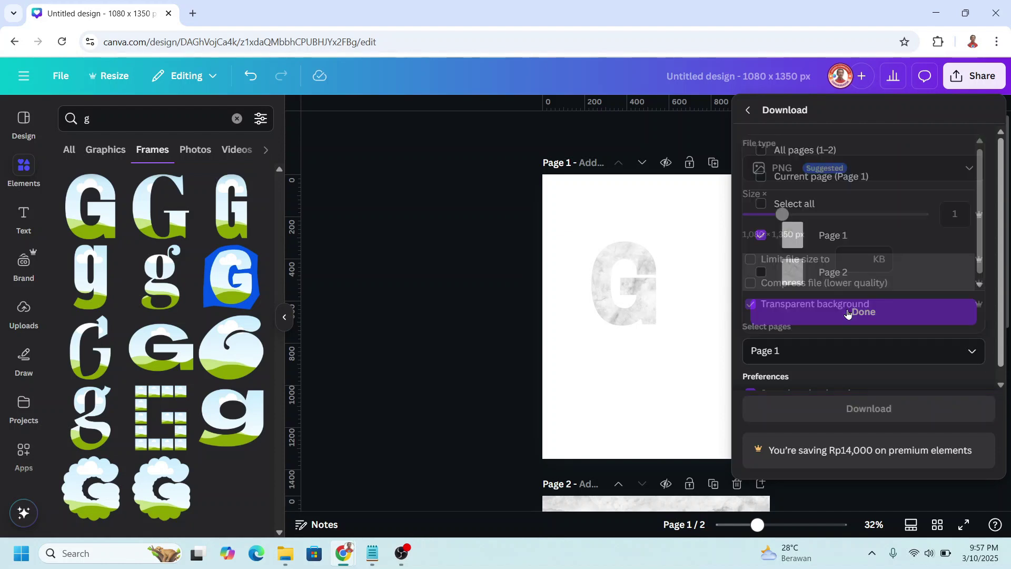
left_click(883, 408)
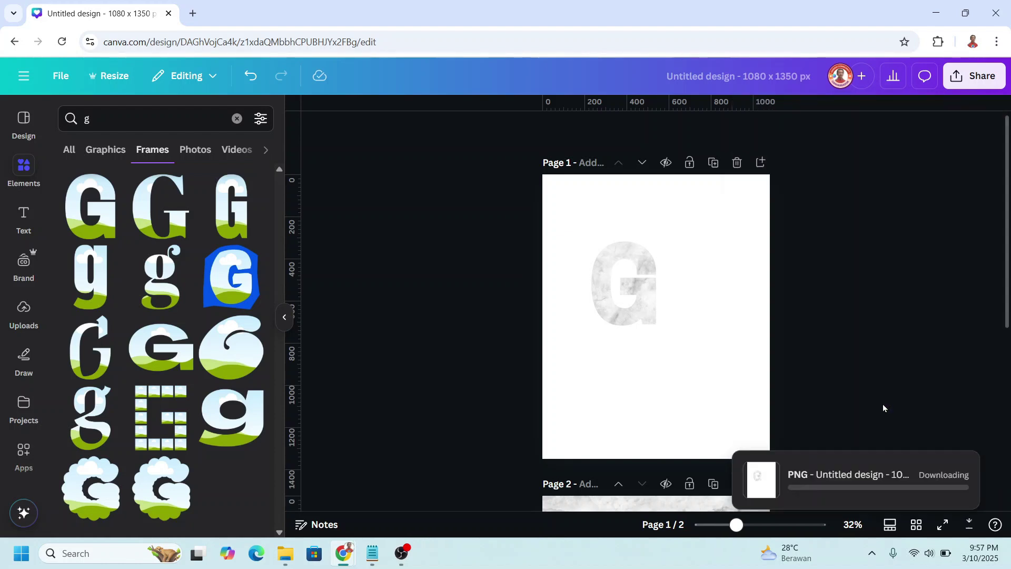
Delete the empty frame from page 2
scroll(737, 428, "down", 6)
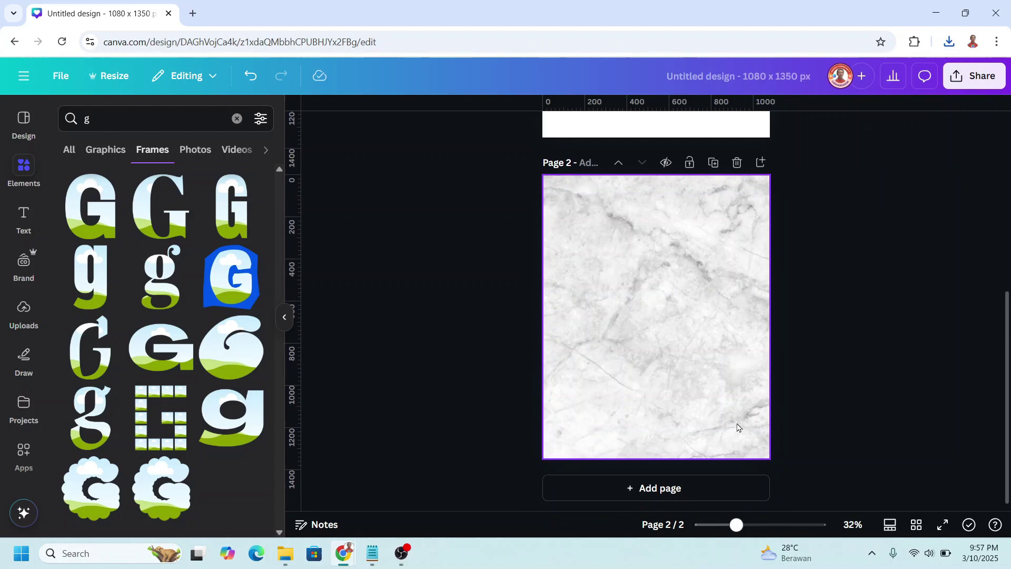
left_click(623, 272)
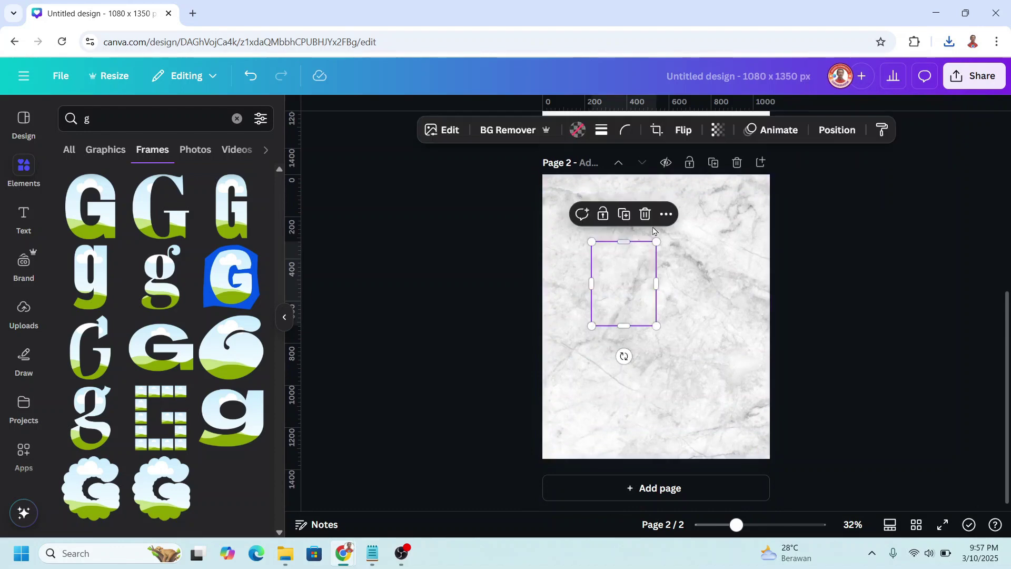
left_click(645, 214)
left_click(648, 280)
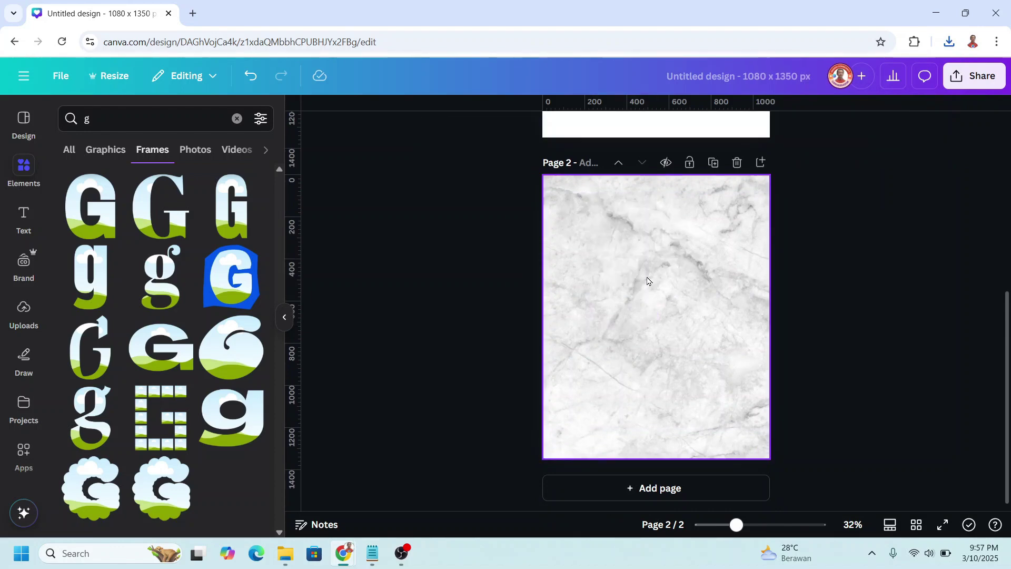
Place the downloaded G PNG on page 2, stretched to full height and narrowed from the right
left_click(949, 41)
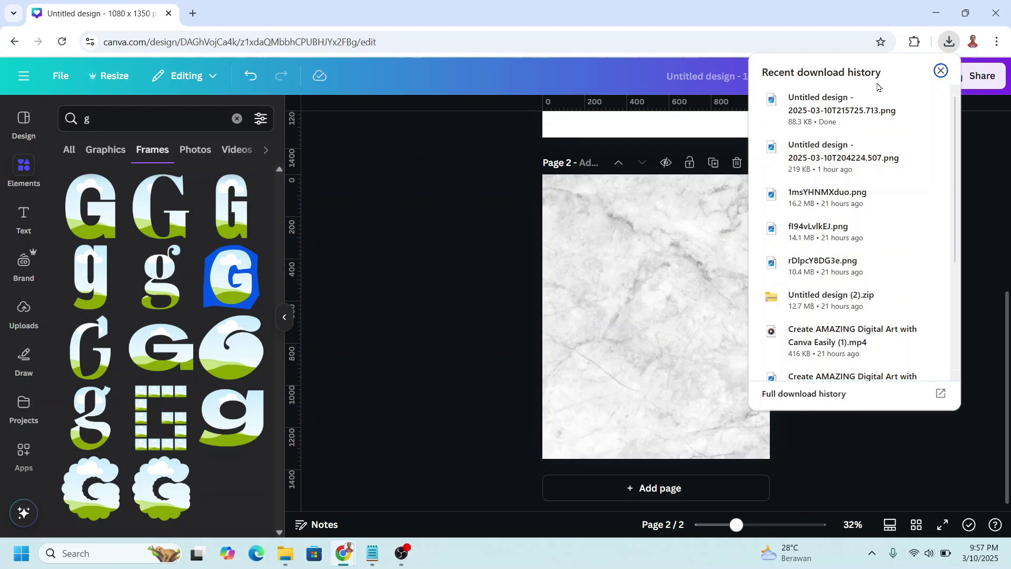
left_click_drag(822, 108, 641, 233)
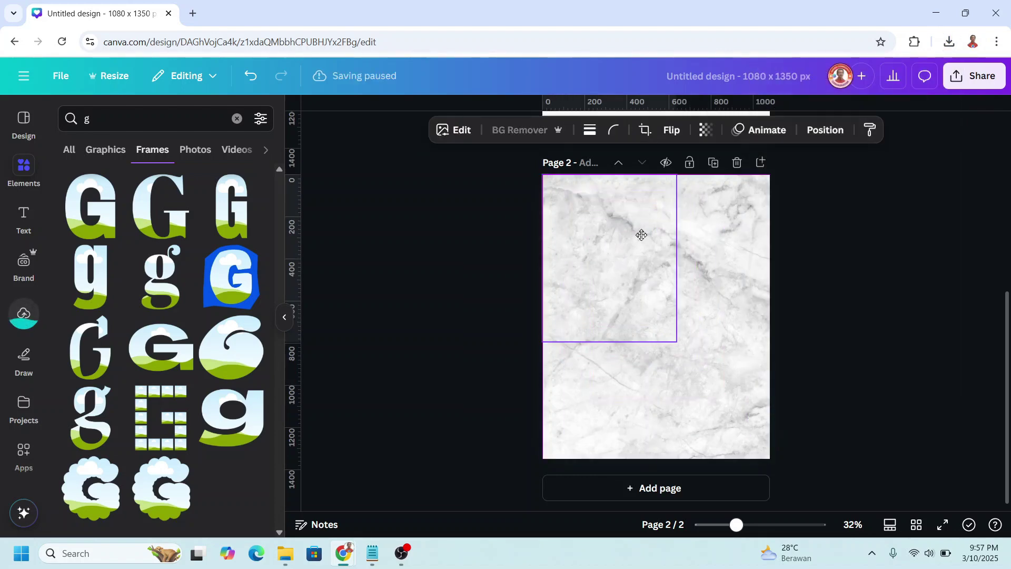
left_click_drag(676, 342, 768, 460)
left_click_drag(769, 316, 678, 313)
Duplicate the G image and select the second G in the layer list
left_click(633, 149)
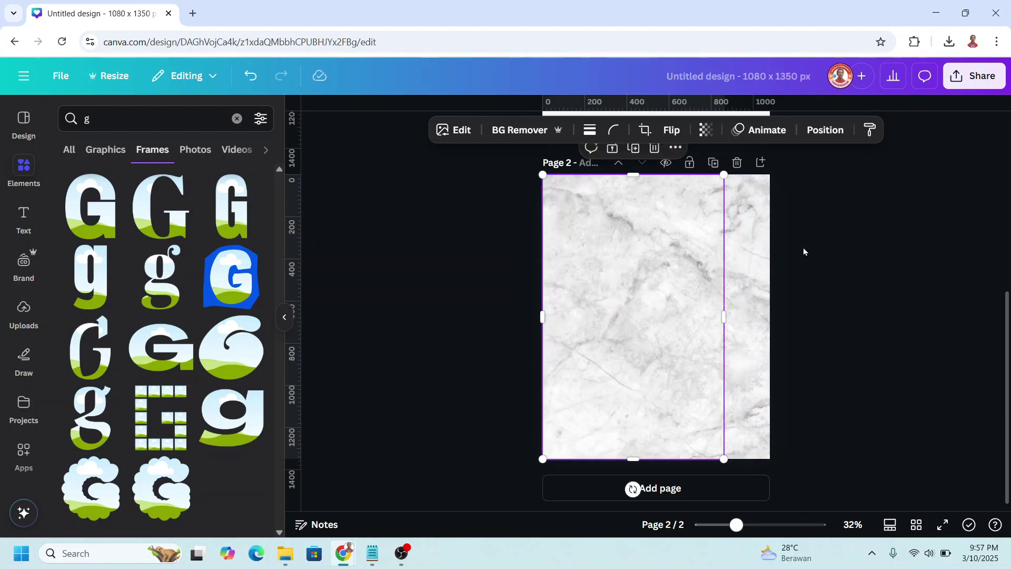
left_click(824, 132)
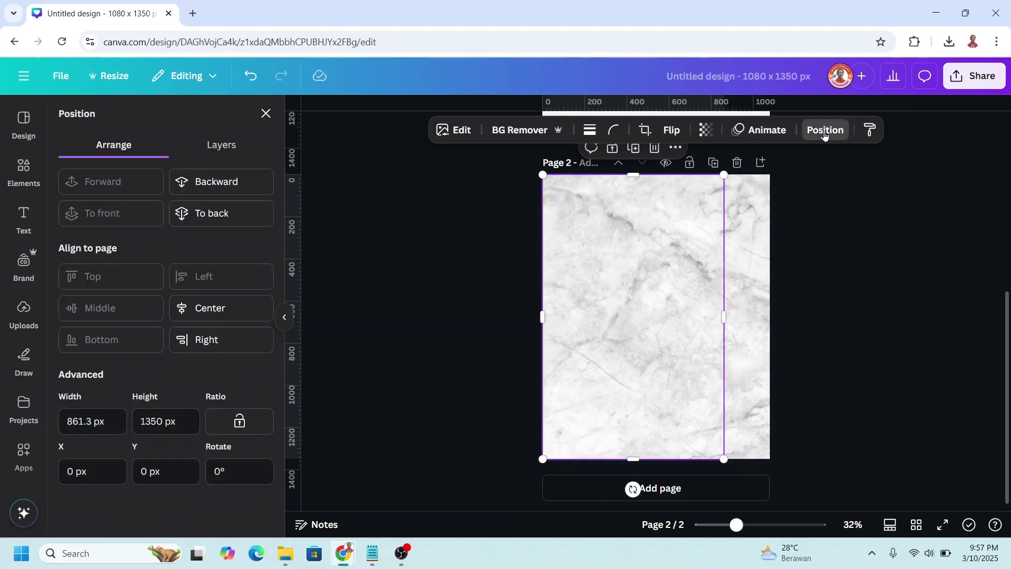
left_click(224, 145)
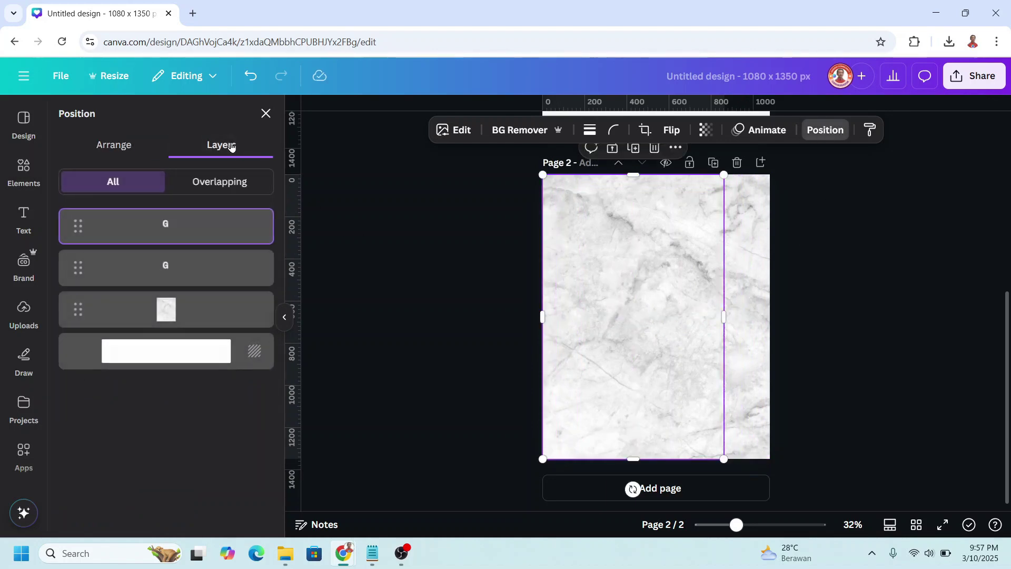
left_click(187, 271)
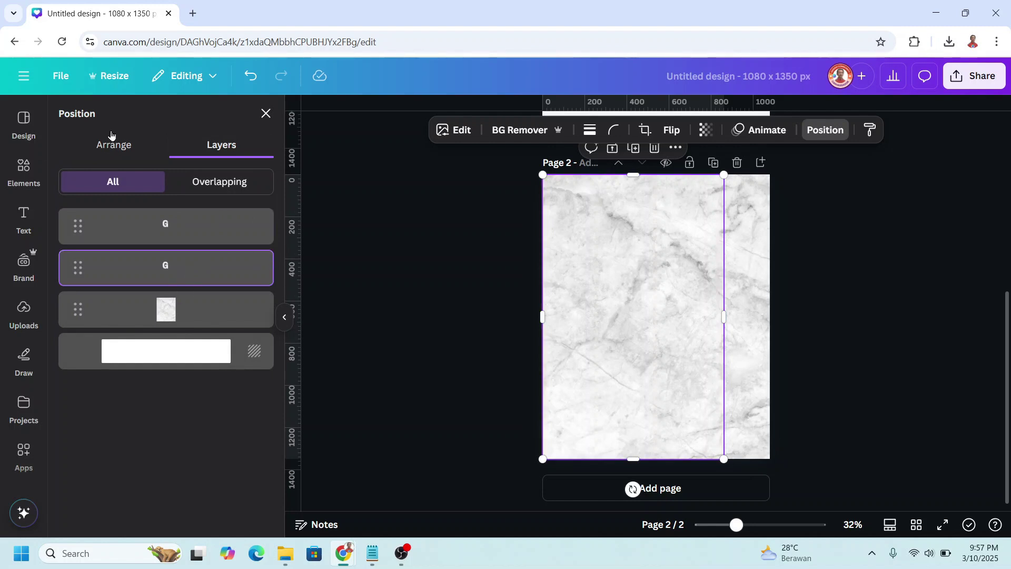
Apply a custom Duotone to the G copy with highlights and shadows both #000000
left_click(457, 132)
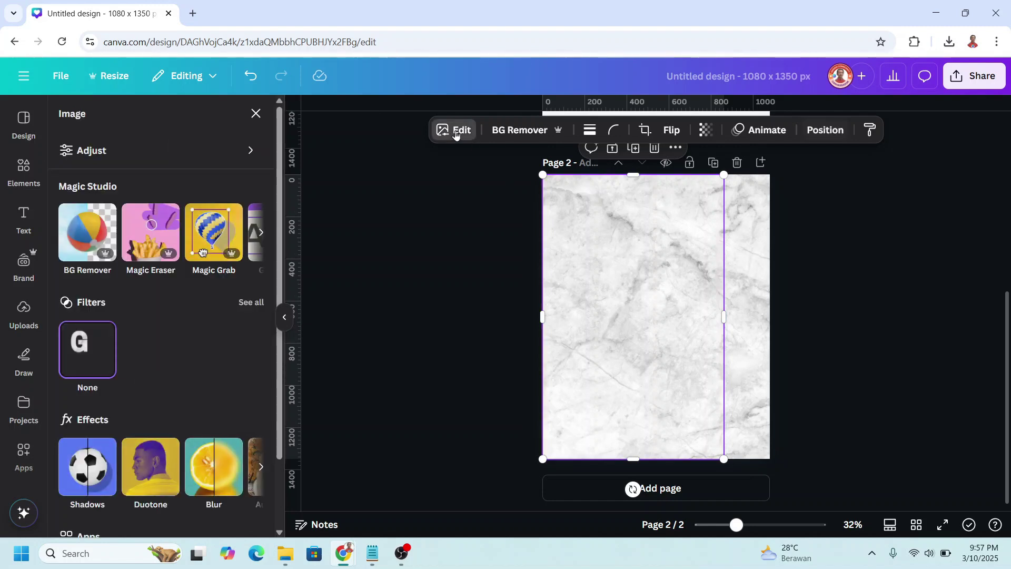
left_click(154, 481)
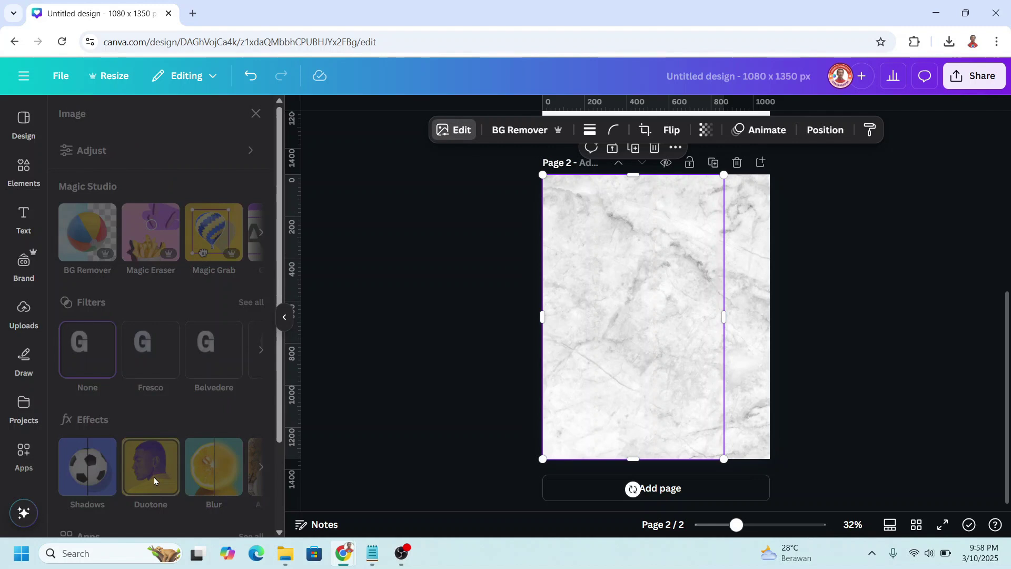
left_click(84, 254)
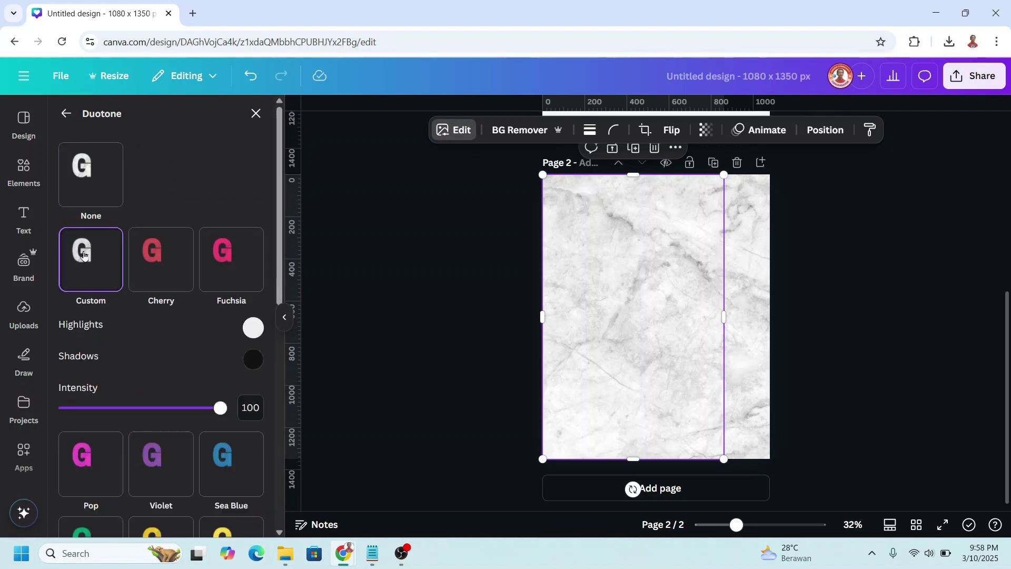
left_click(253, 327)
left_click_drag(287, 413, 227, 463)
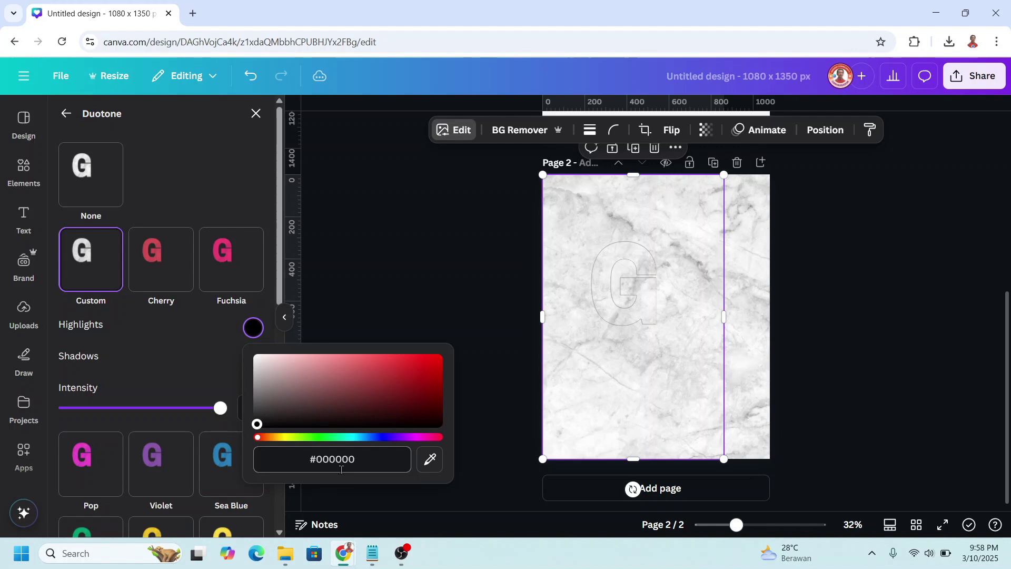
left_click(219, 348)
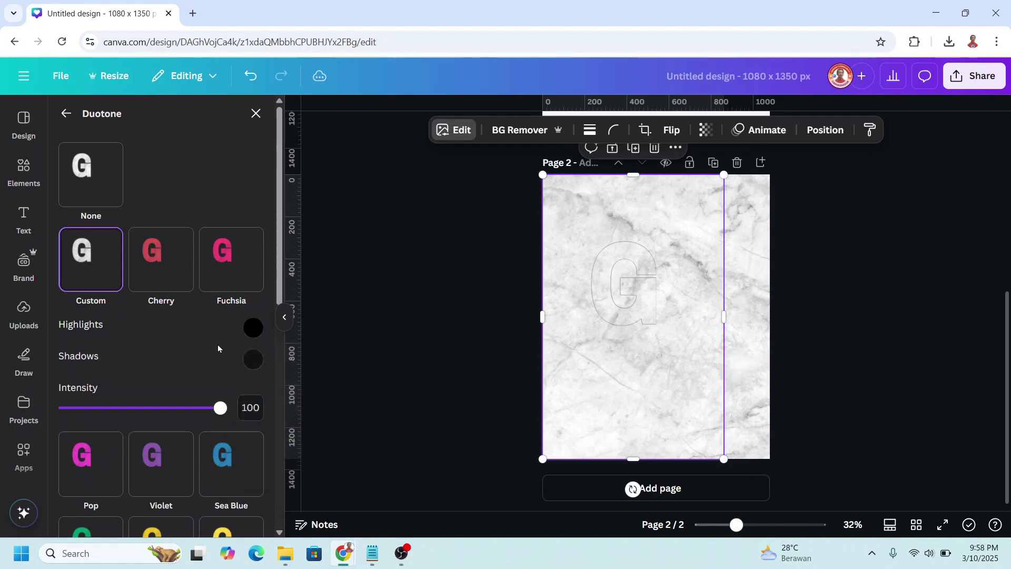
left_click(253, 360)
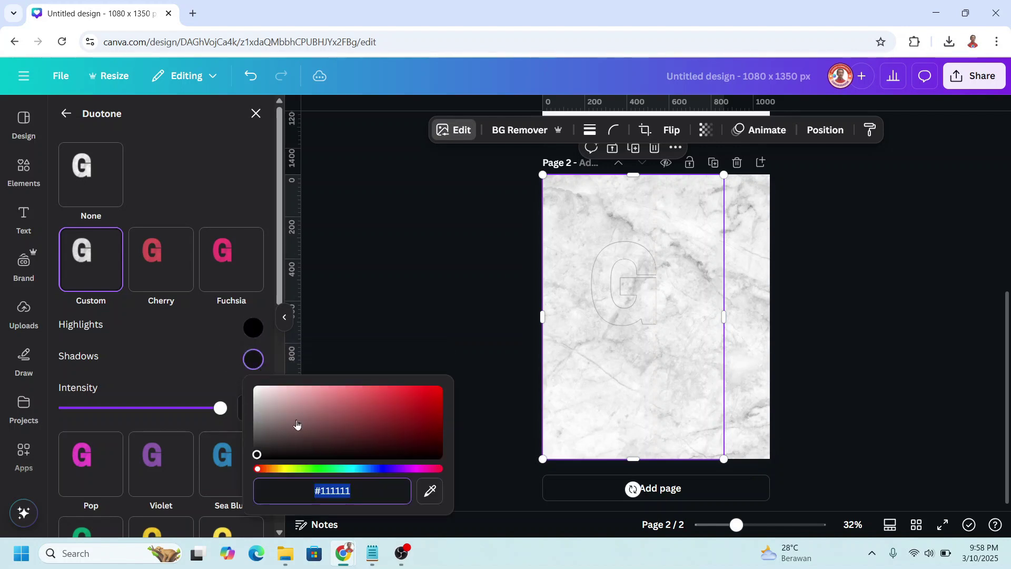
left_click(258, 457)
left_click(203, 354)
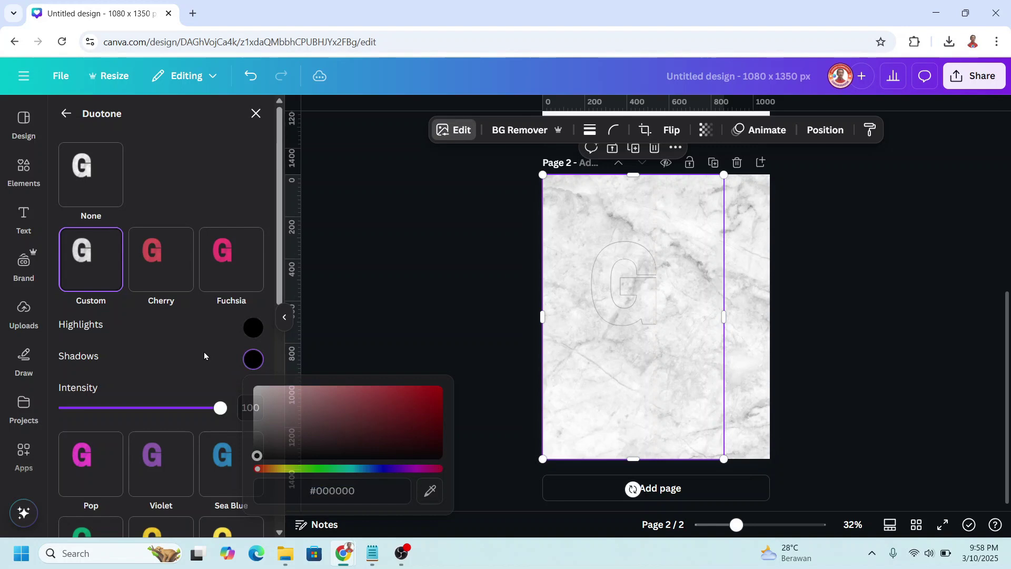
left_click(255, 112)
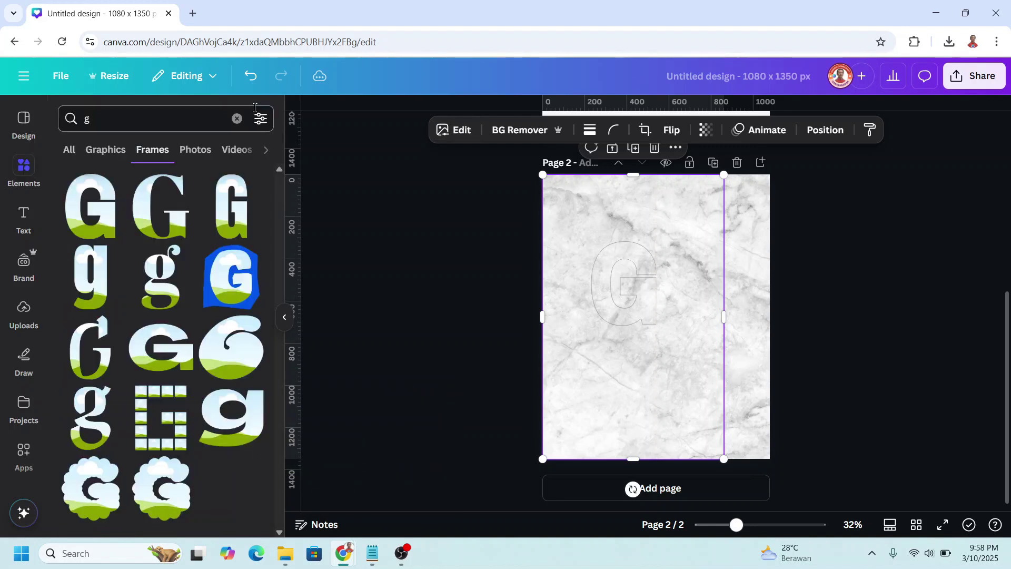
Apply a Whole image blur at intensity 50 to the black G copy
left_click(466, 133)
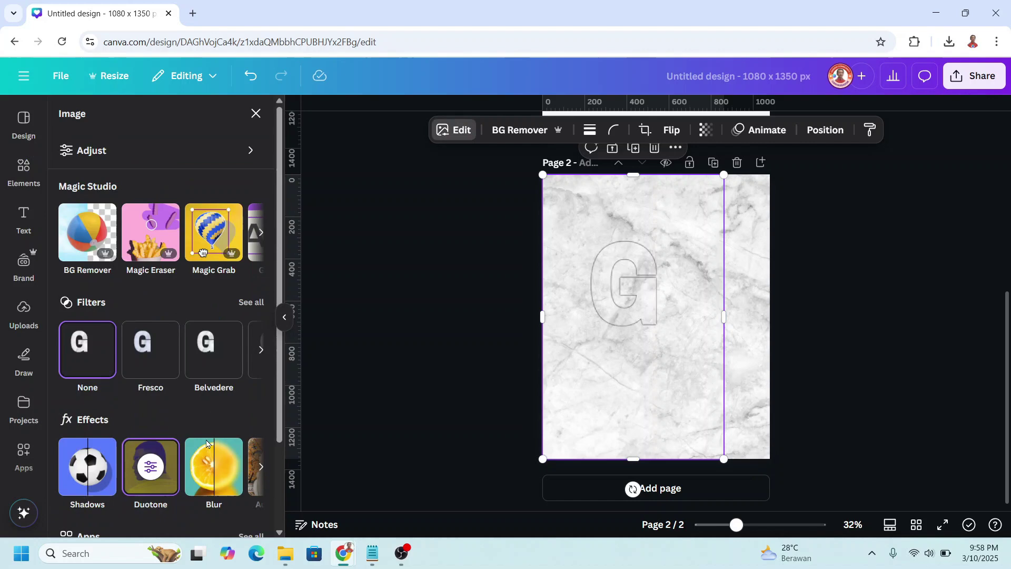
left_click(220, 481)
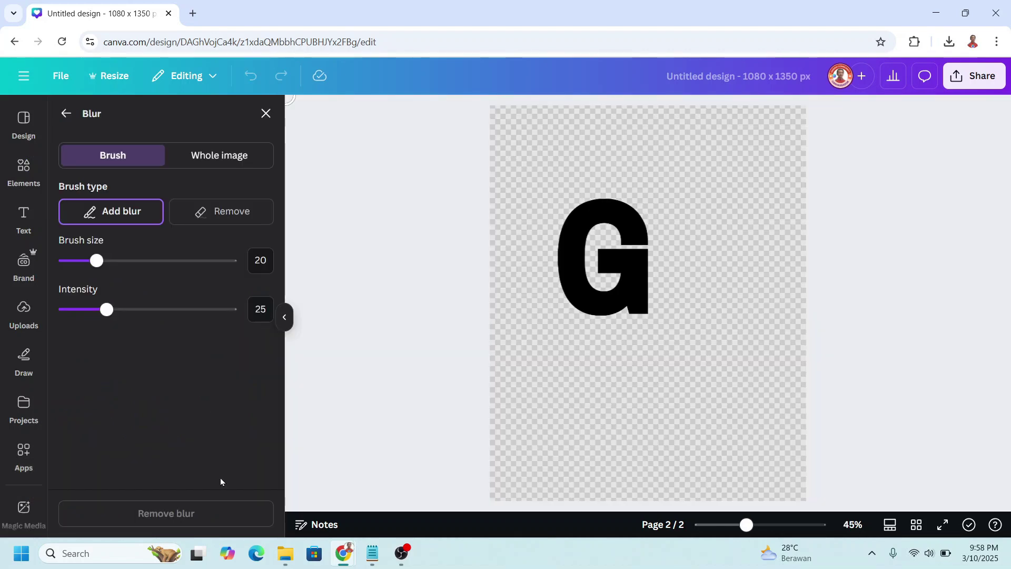
left_click(218, 156)
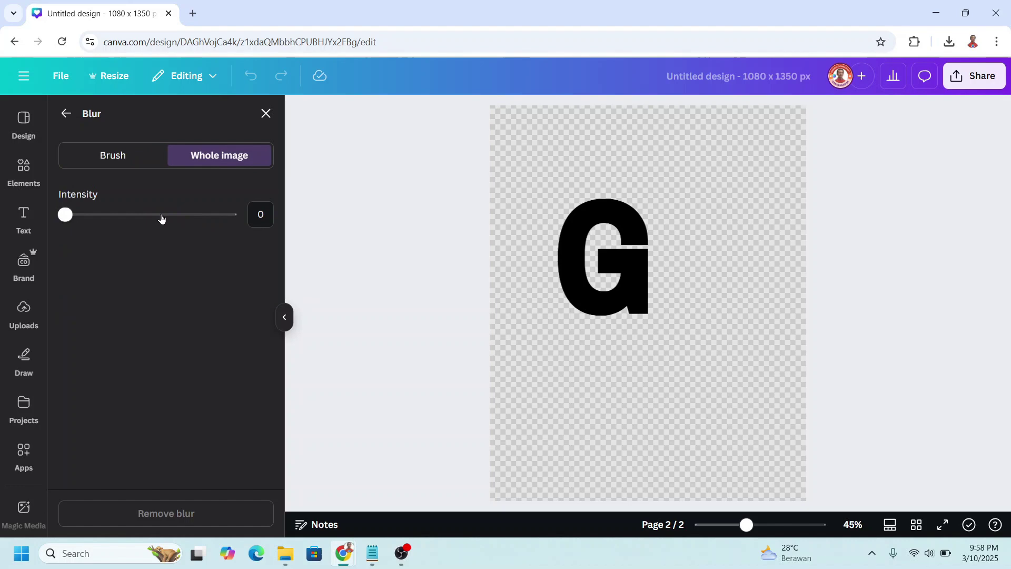
left_click(257, 217)
type("50")
key("Return")
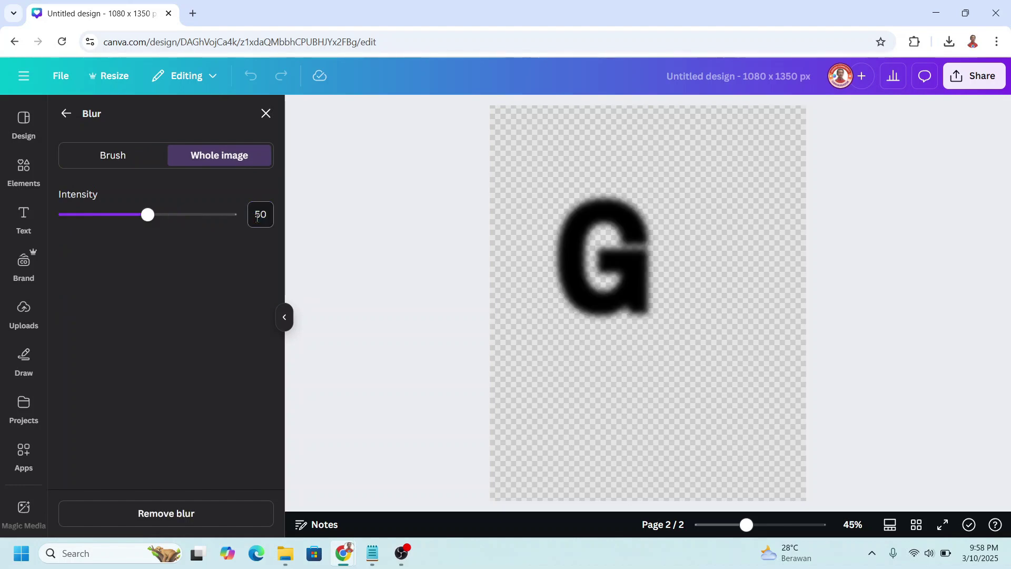
left_click(265, 114)
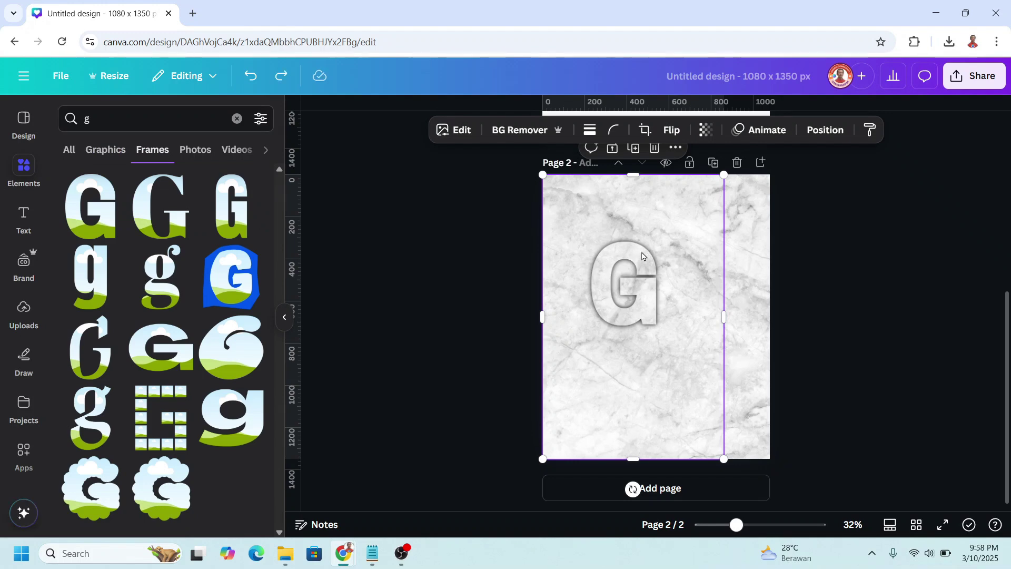
Set the blurred black G shadow's transparency to about 83
mouse_move(724, 314)
left_mouse_down()
mouse_move(678, 316)
mouse_move(718, 298)
left_mouse_up()
key("ctrl+z")
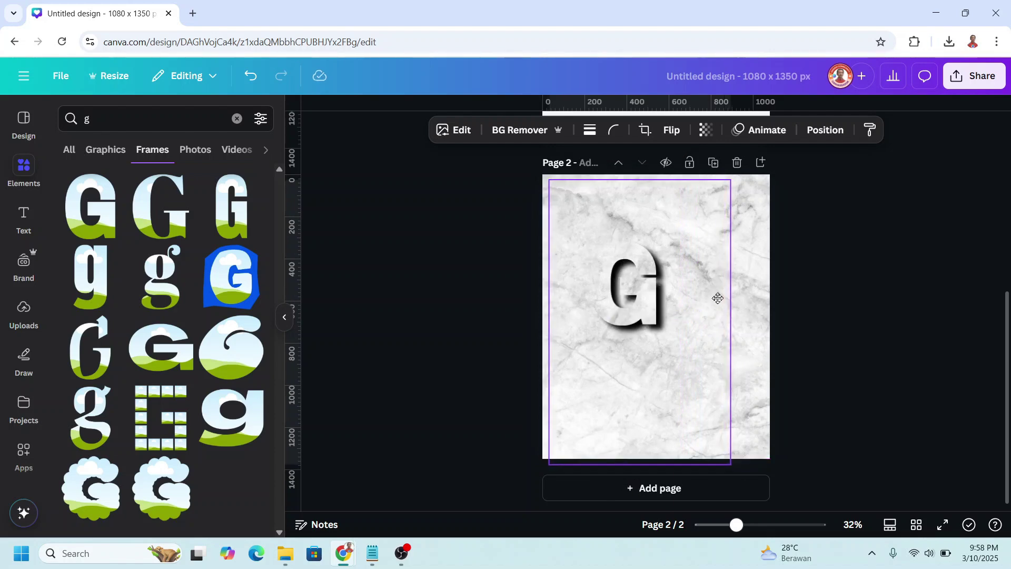
left_click(706, 130)
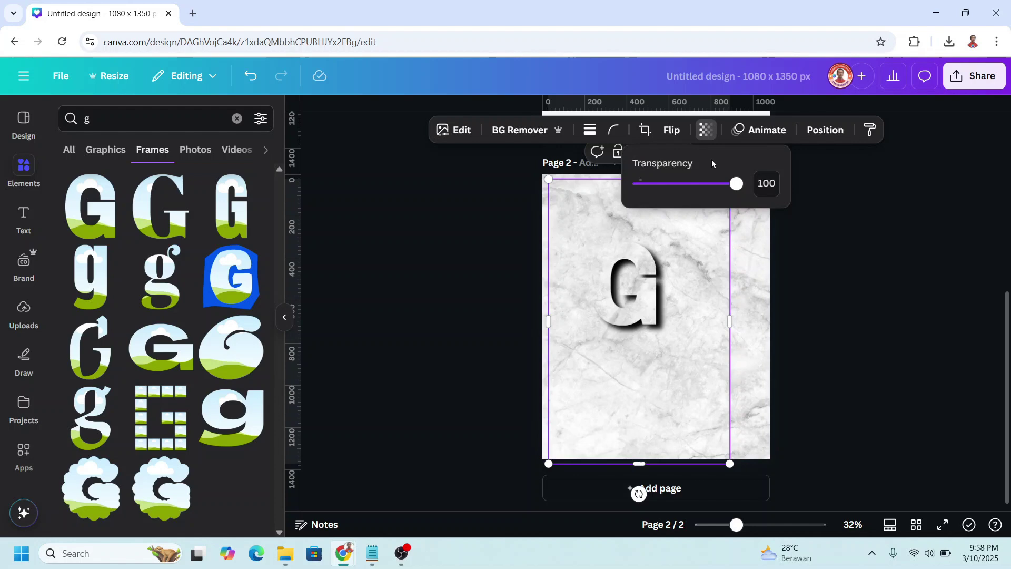
left_click_drag(735, 184, 719, 192)
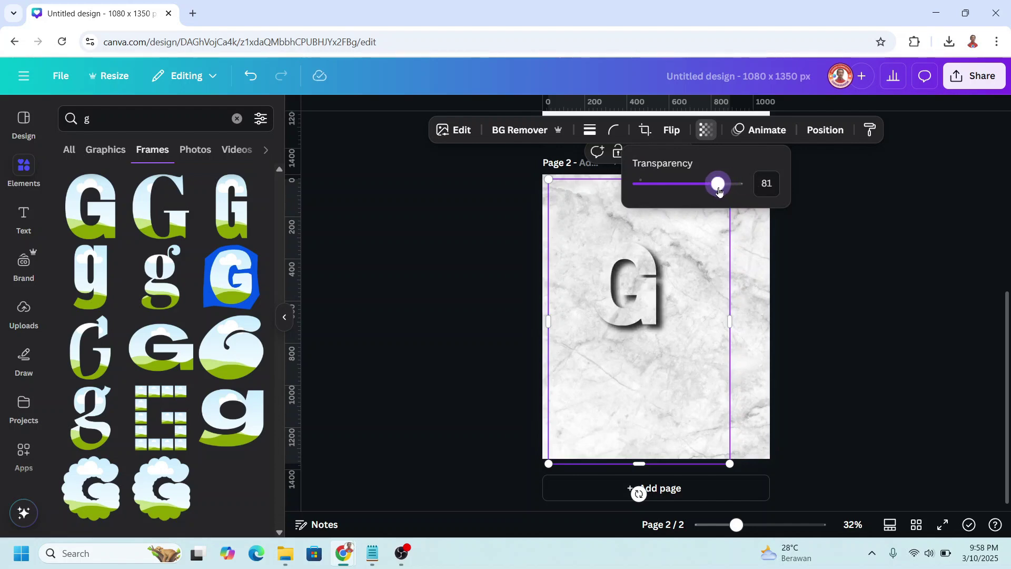
Select the G layers together, enlarge them and shift them toward the page centre
left_click(824, 130)
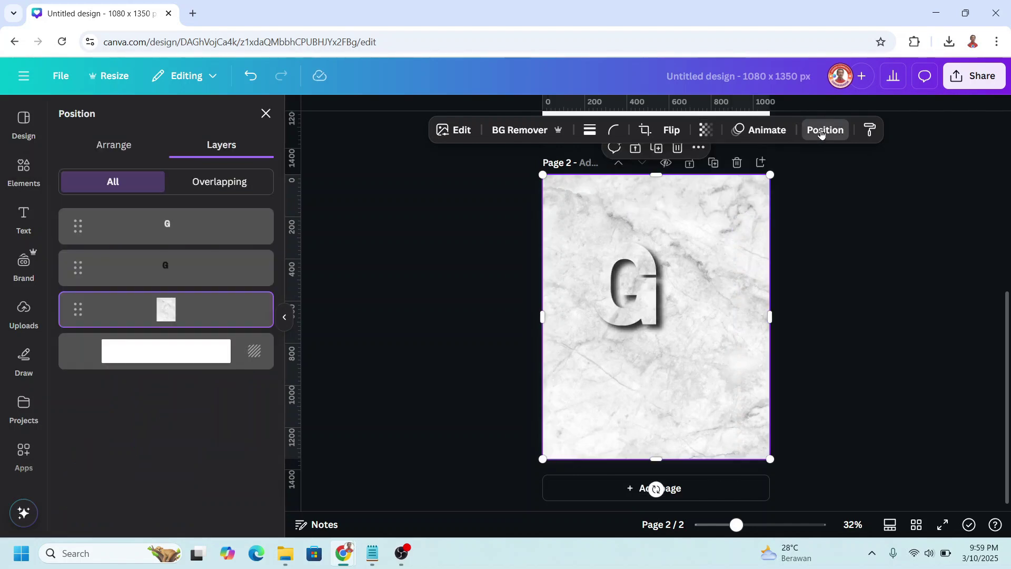
left_click(234, 237, "shift")
left_click_drag(770, 459, 908, 568)
left_click_drag(806, 408, 729, 349)
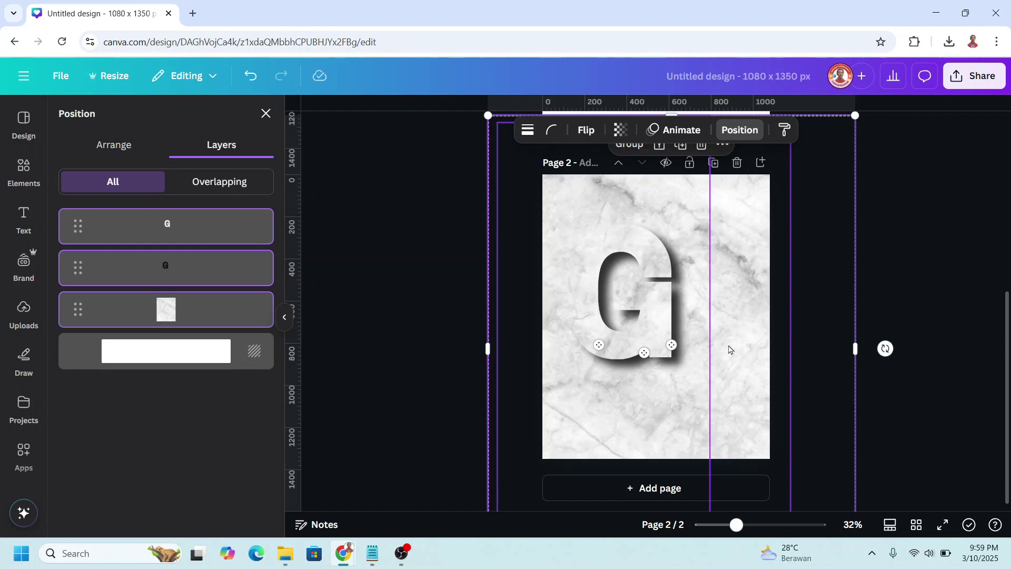
key("Escape")
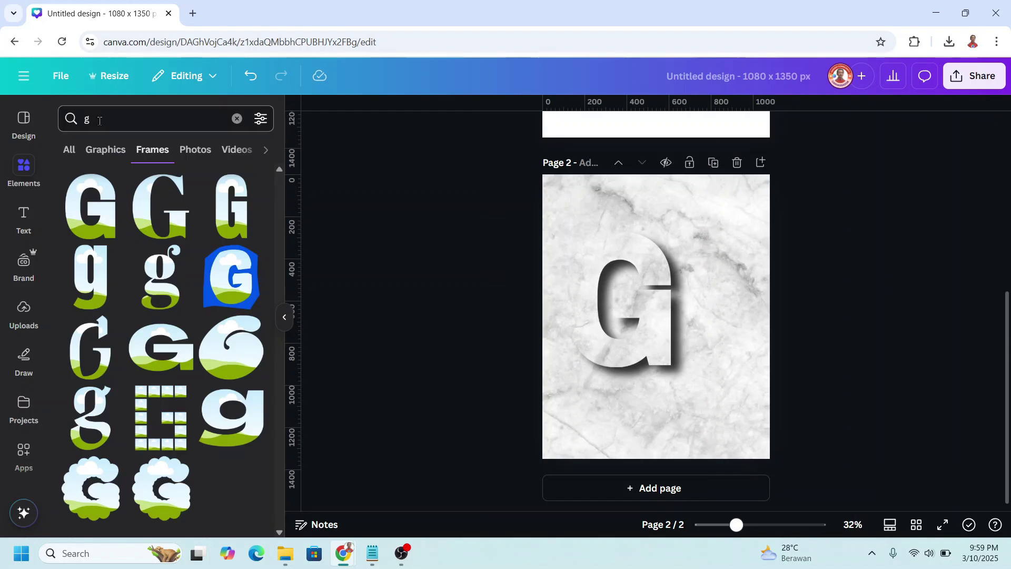
Add the woman in red dress photo from Recently used to the page
key("BackSpace")
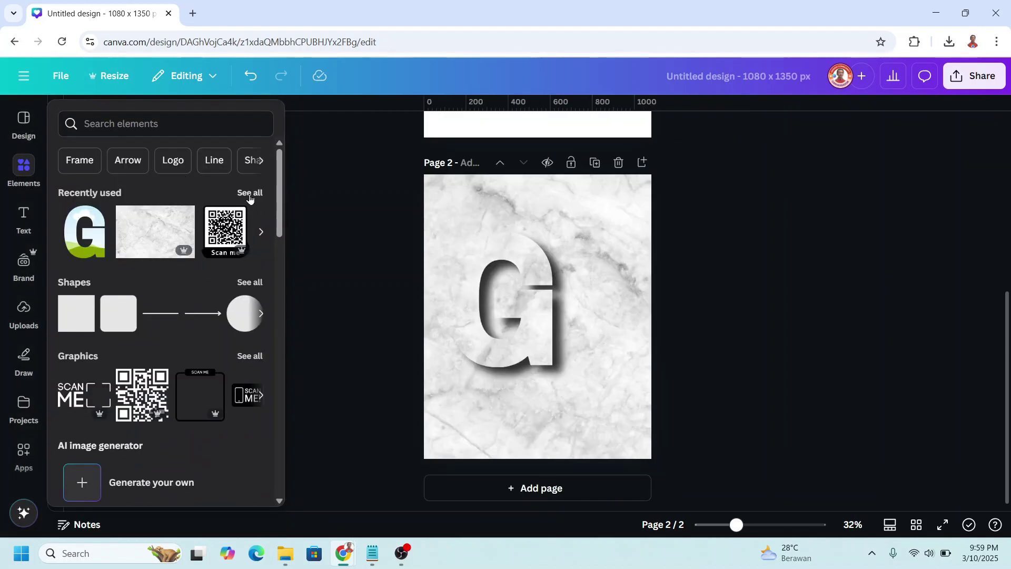
left_click(249, 193)
left_click(156, 248)
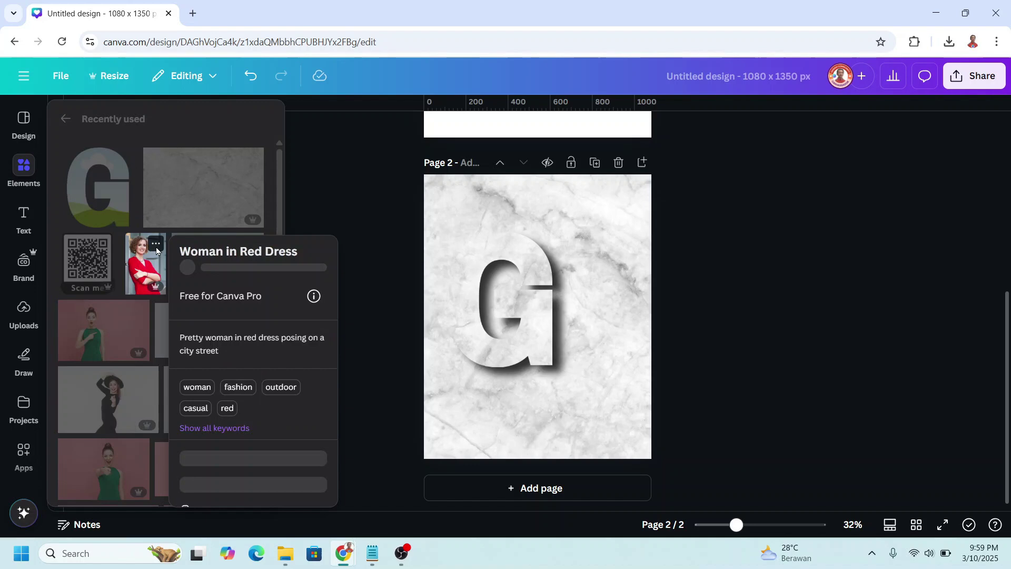
left_click(161, 276)
left_click(148, 266)
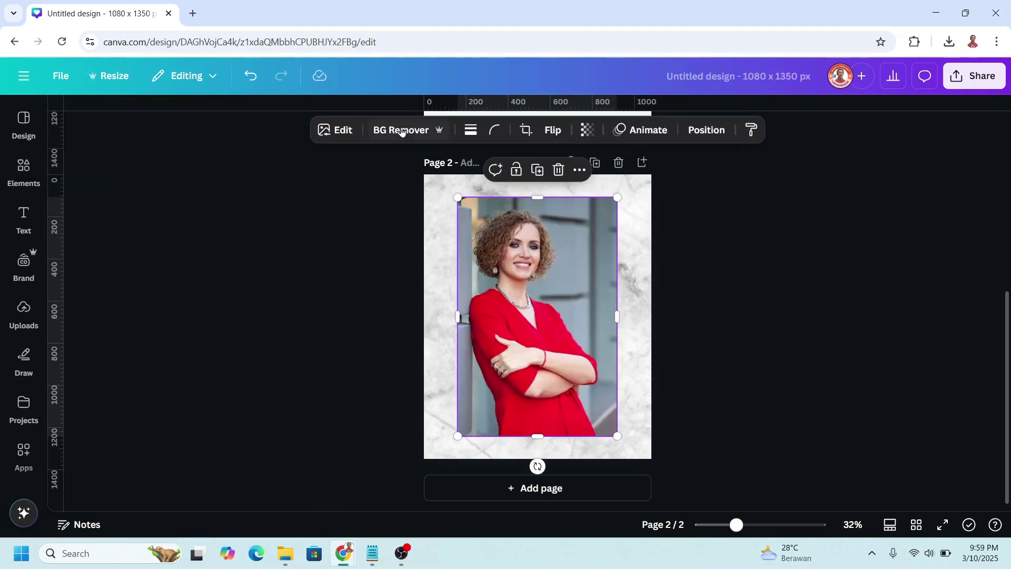
Move the photo to the right side, layer it behind both G's, and enlarge it
left_click_drag(511, 311, 573, 321)
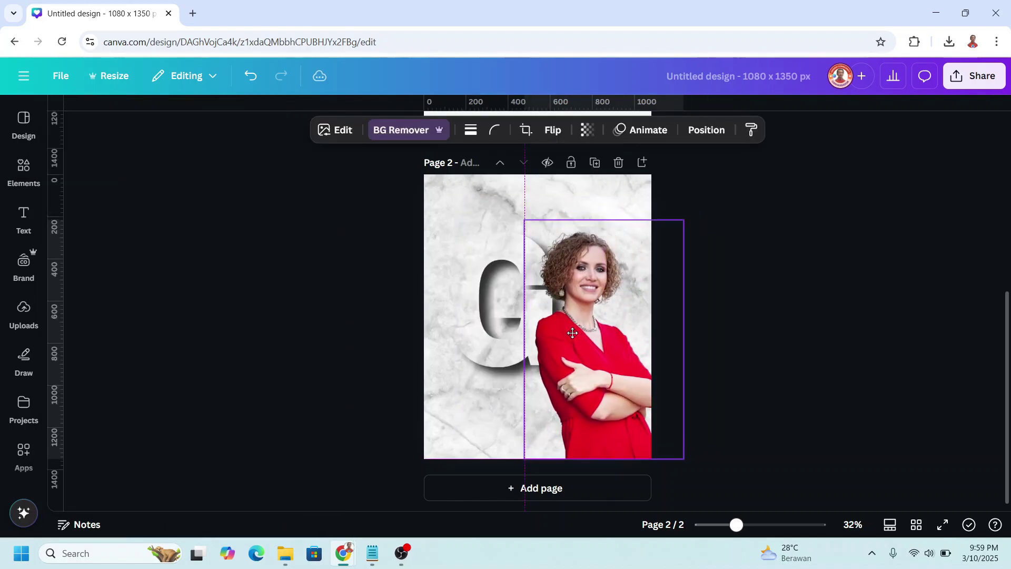
left_click(706, 130)
left_click_drag(195, 263, 208, 318)
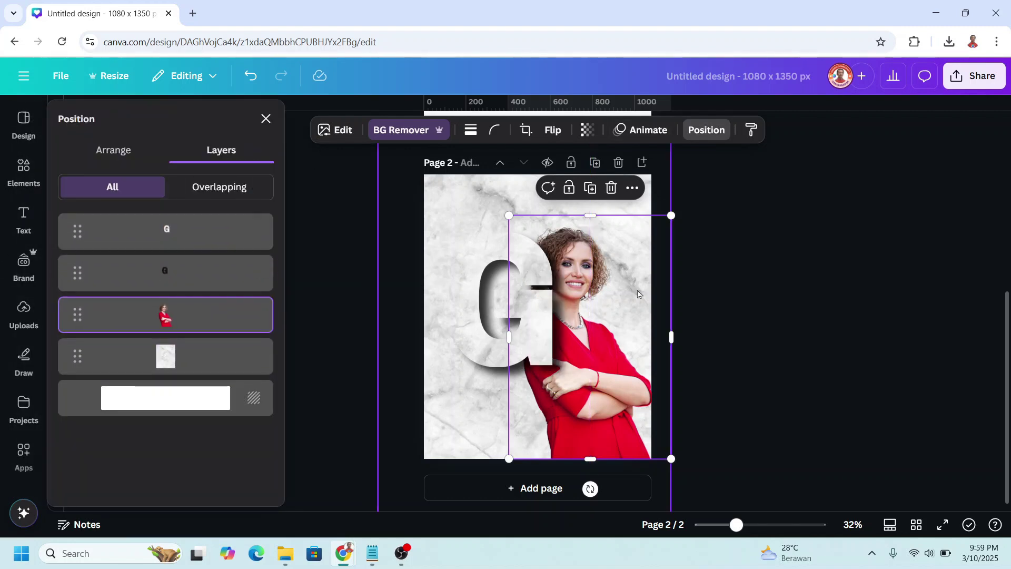
left_click_drag(644, 296, 640, 315)
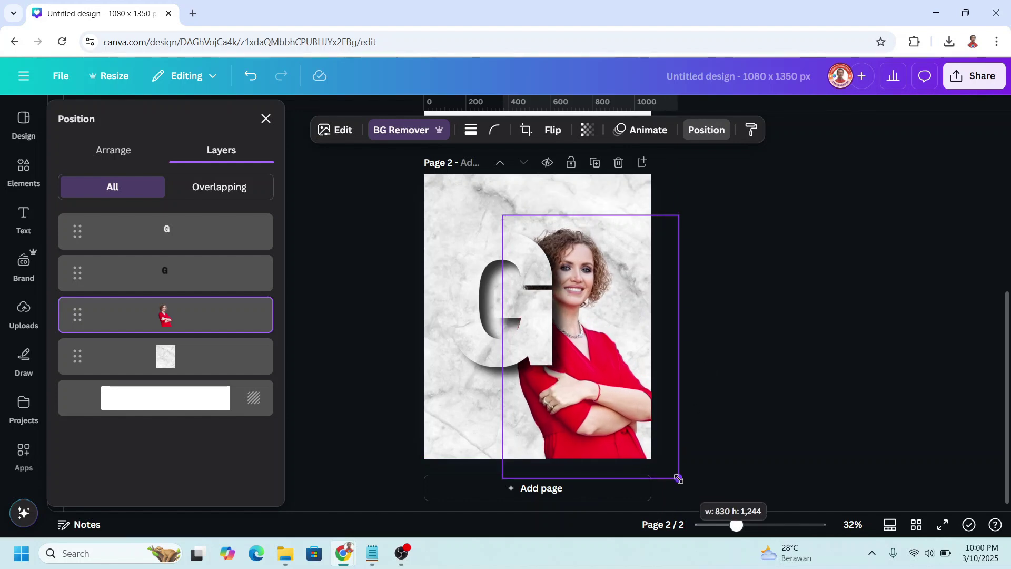
left_click_drag(678, 478, 675, 466)
left_click(387, 290)
Add a heading in Archivo Black reading GRANITOZ
left_click(37, 221)
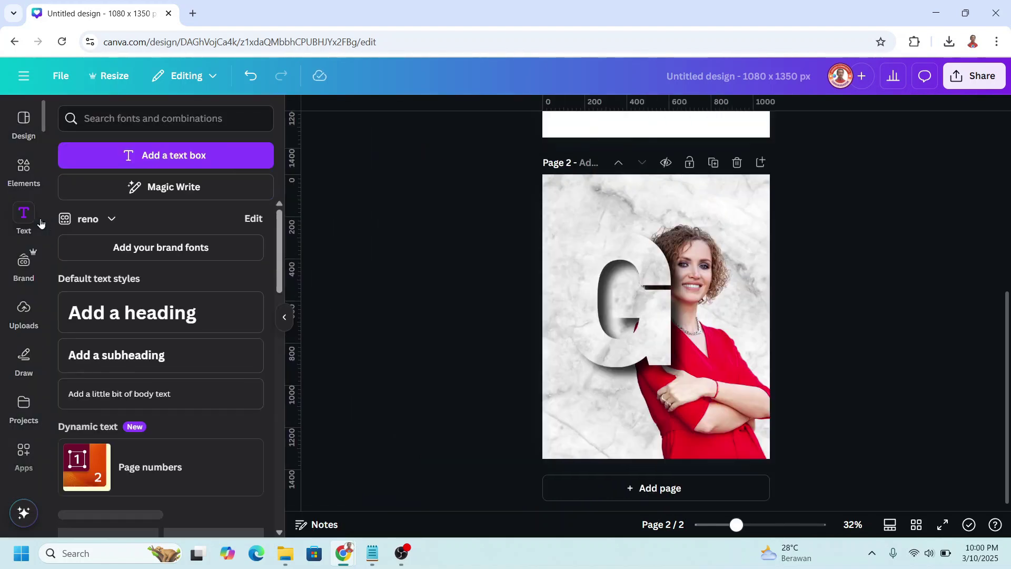
left_click(142, 314)
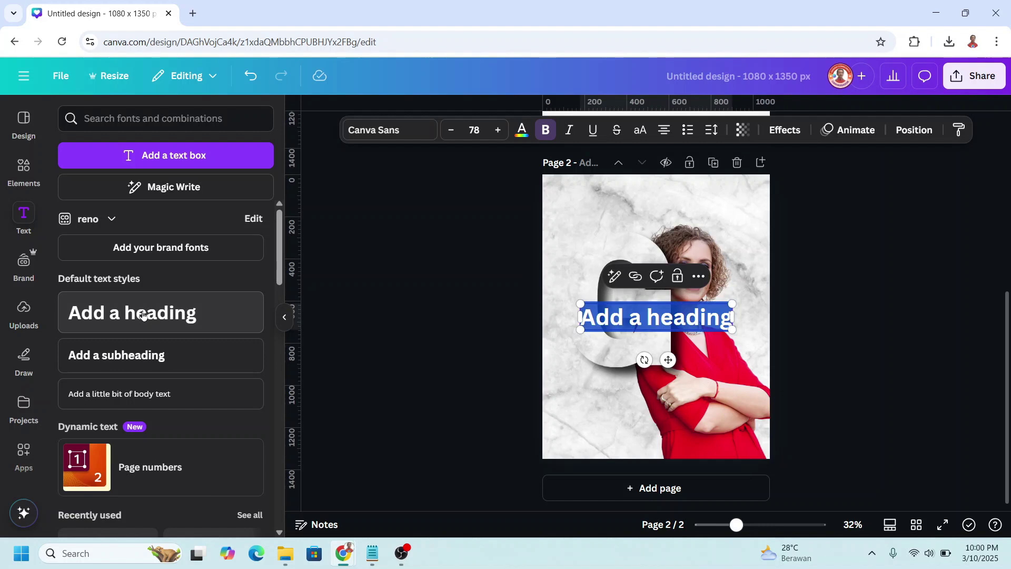
left_click(392, 128)
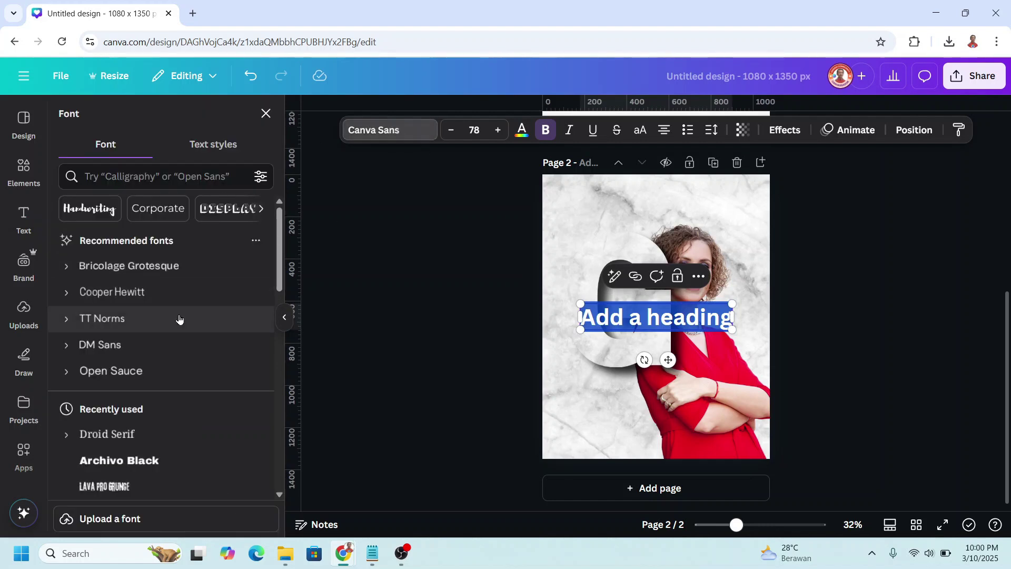
scroll(179, 321, "down", 3)
left_click(179, 335)
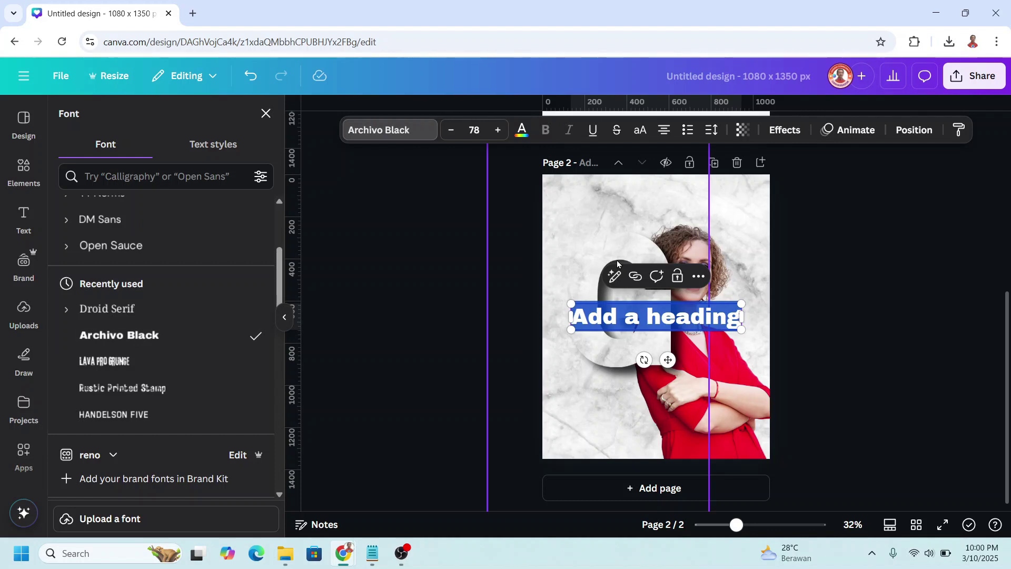
type("GRANITOZ")
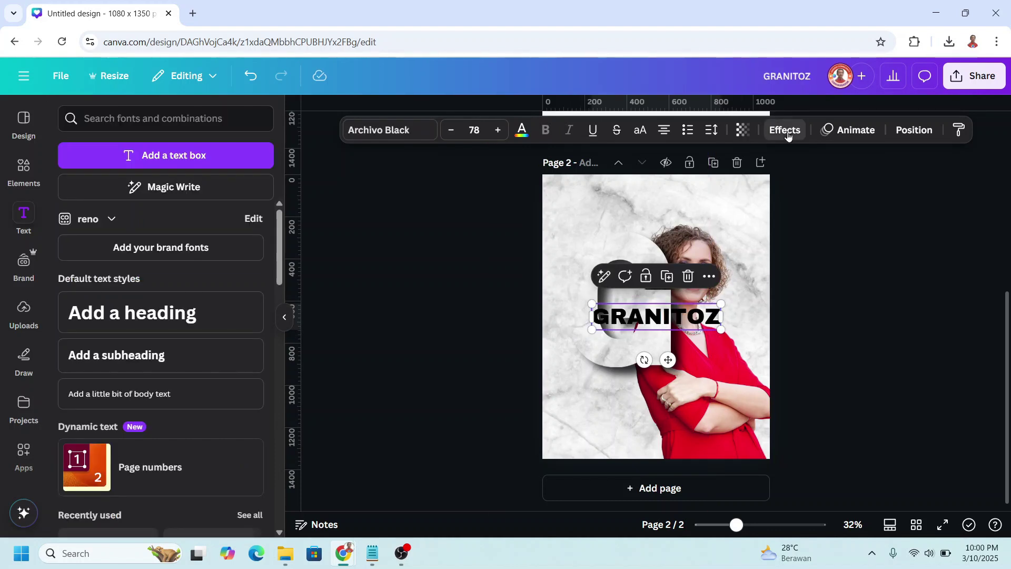
Curve GRANITOZ to 78, rotate it and place it over the G's top-left
left_click(785, 129)
scroll(147, 324, "down", 2)
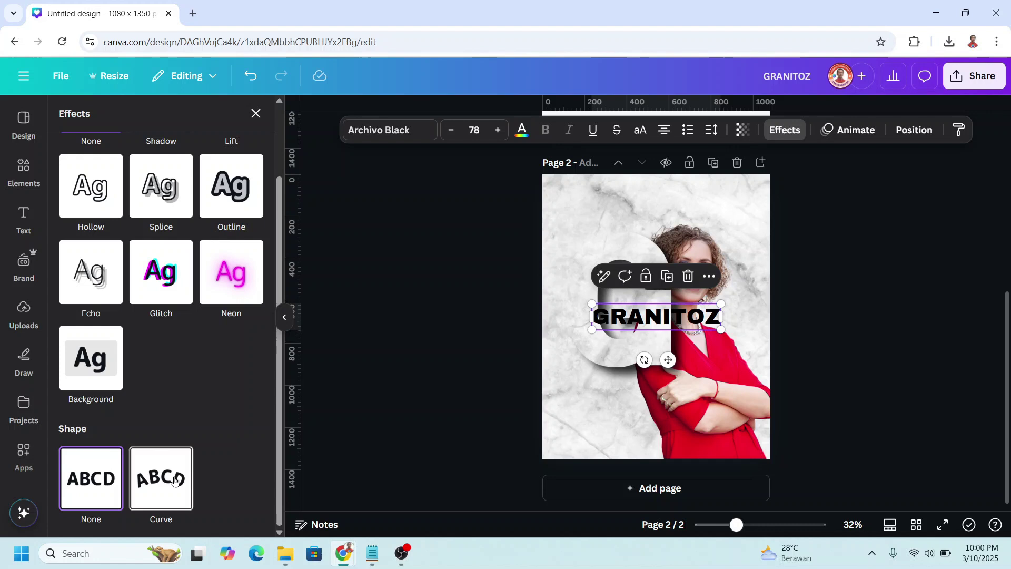
left_click(176, 482)
scroll(189, 460, "down", 1)
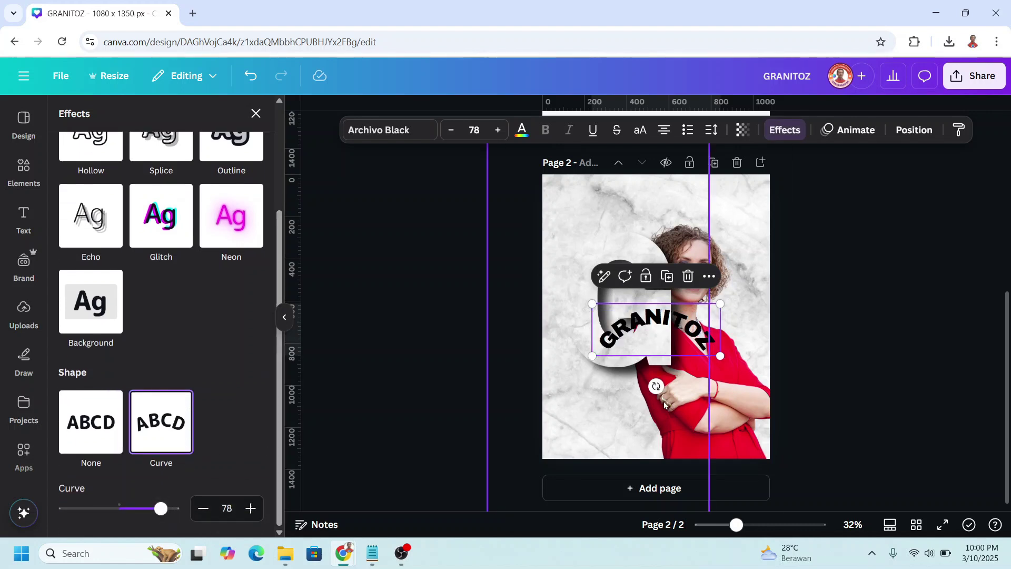
left_click_drag(656, 388, 737, 417)
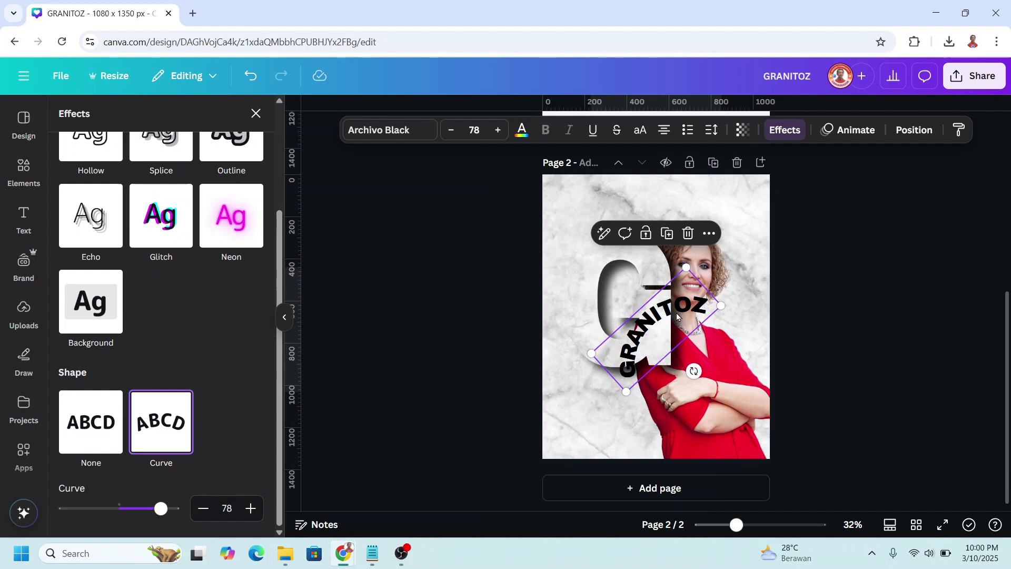
left_click_drag(658, 316, 603, 231)
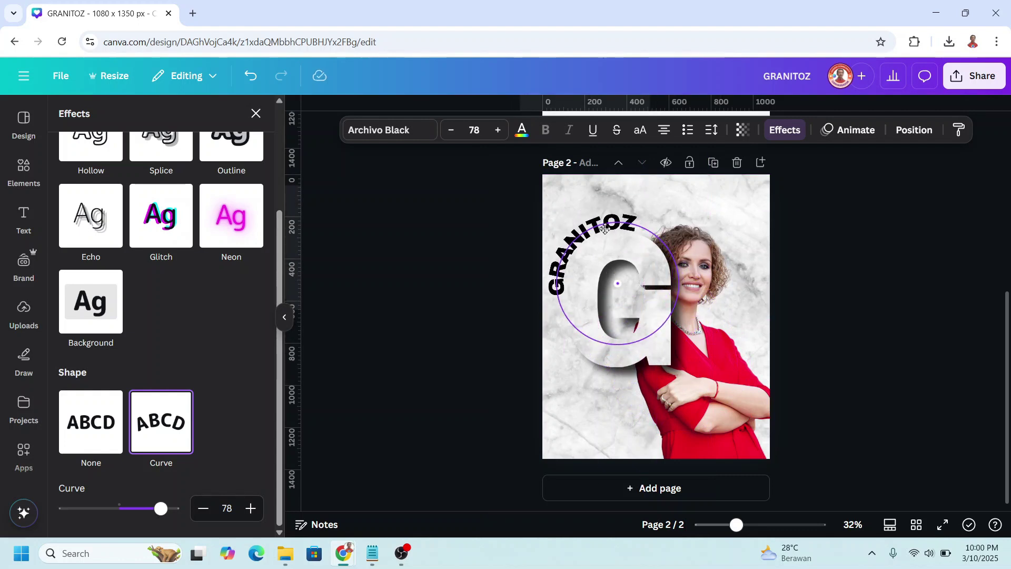
Set the tagline font to Droid Serif and right-align it
left_click(775, 304)
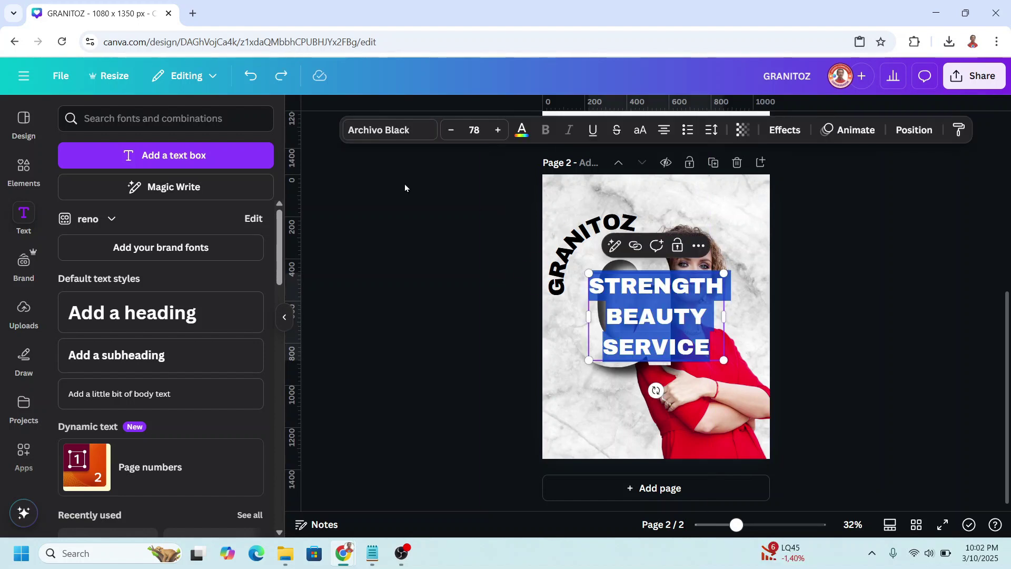
left_click(392, 131)
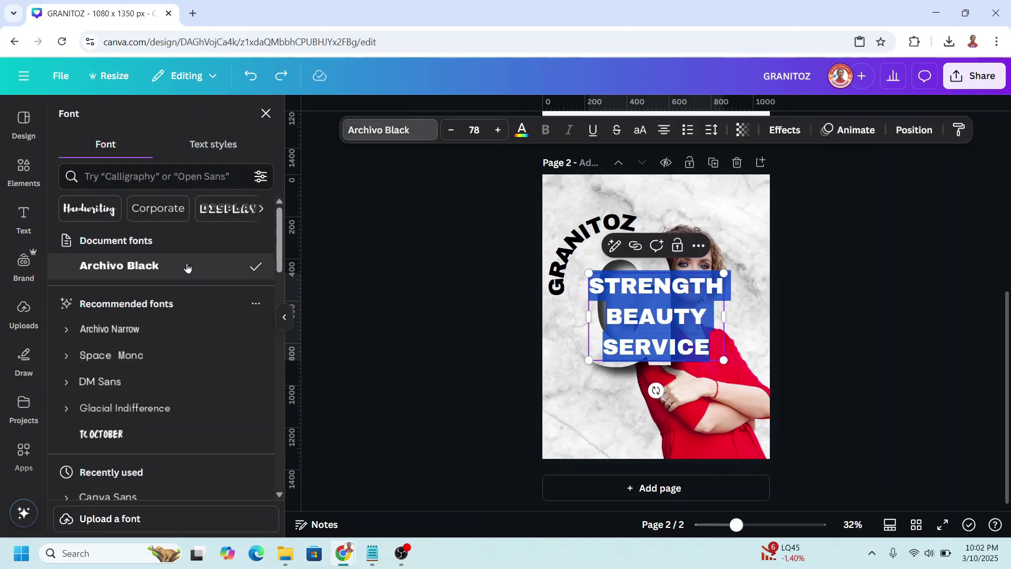
scroll(194, 316, "down", 1)
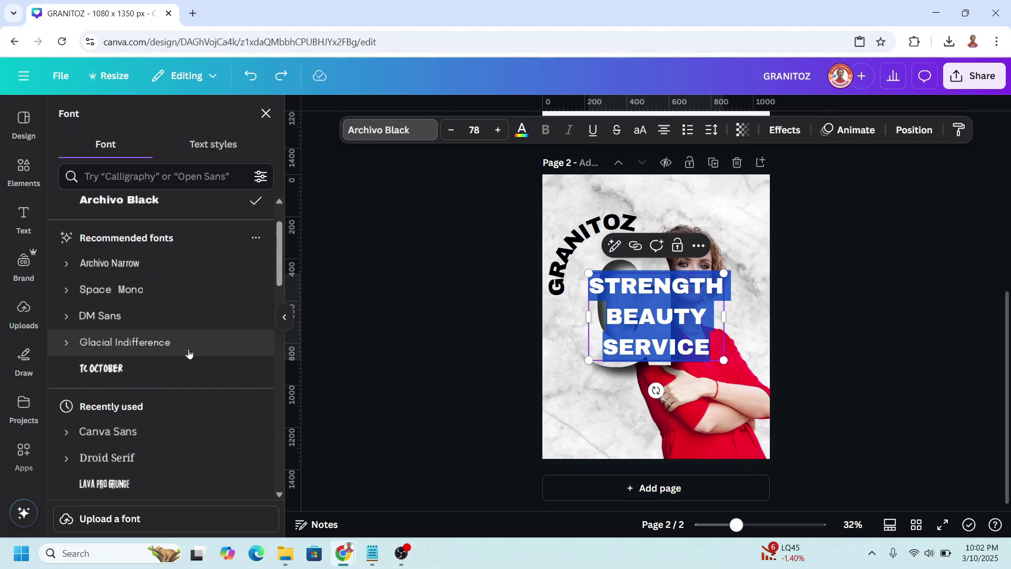
left_click(146, 464)
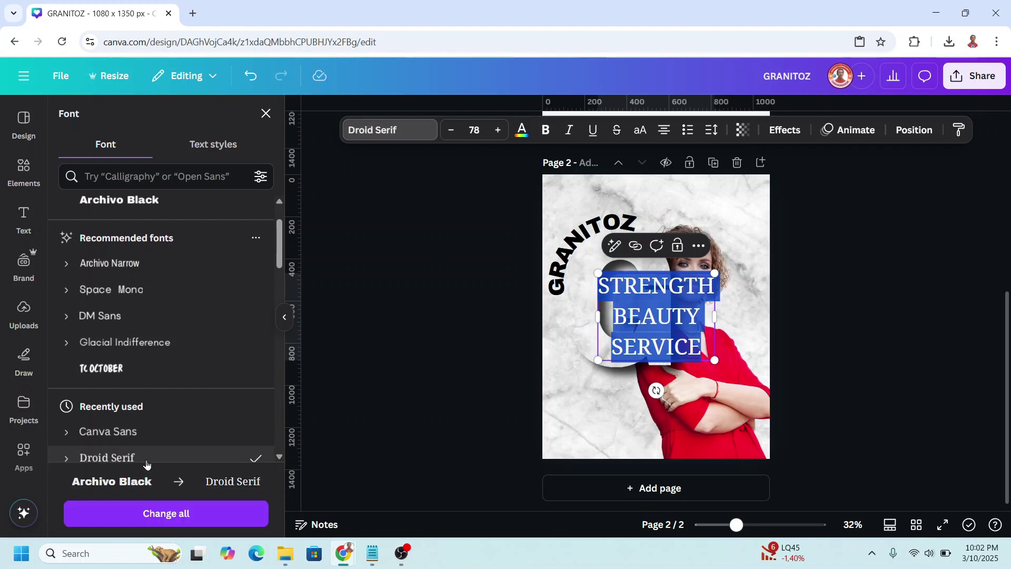
left_click(664, 132)
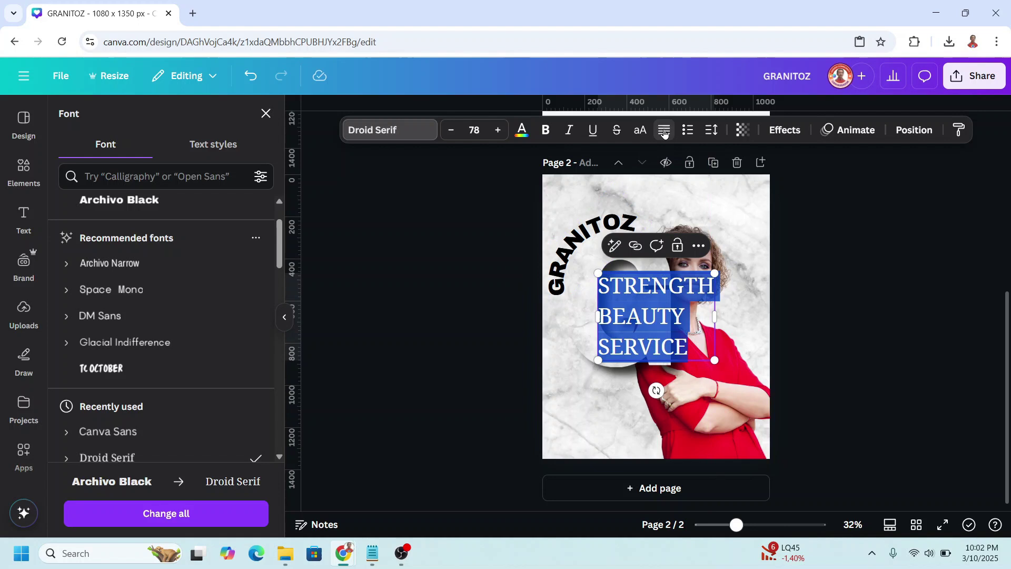
left_click(665, 132)
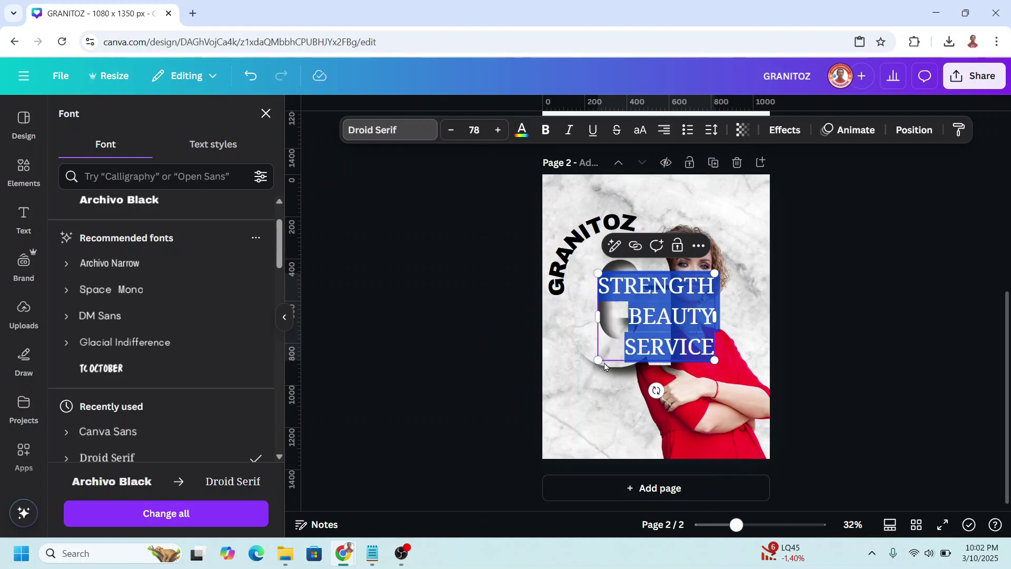
Shrink the tagline, move it to the top-right corner, and set line spacing to 1.27
left_click_drag(598, 361, 643, 326)
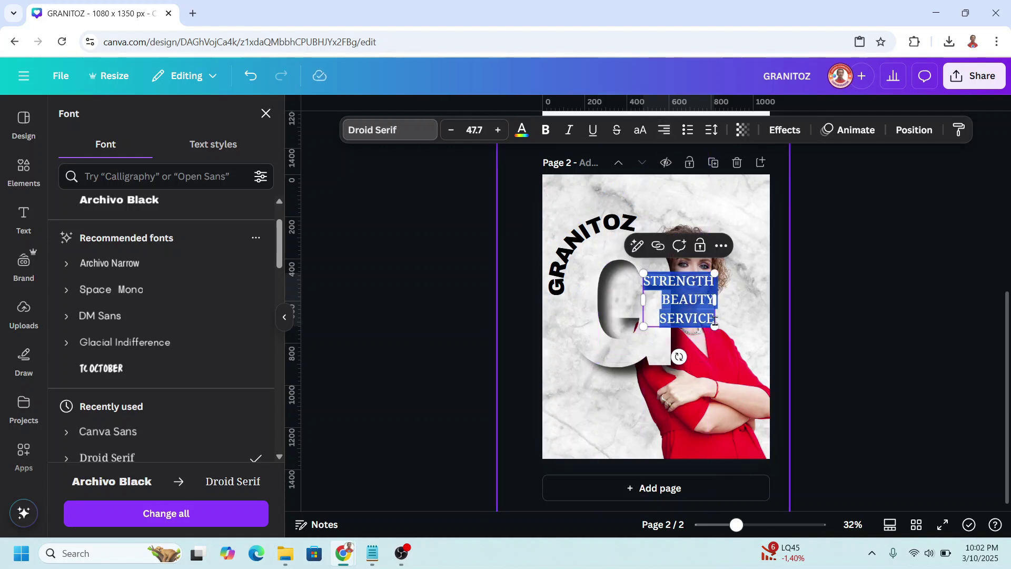
left_click(740, 319)
left_click_drag(690, 292, 738, 203)
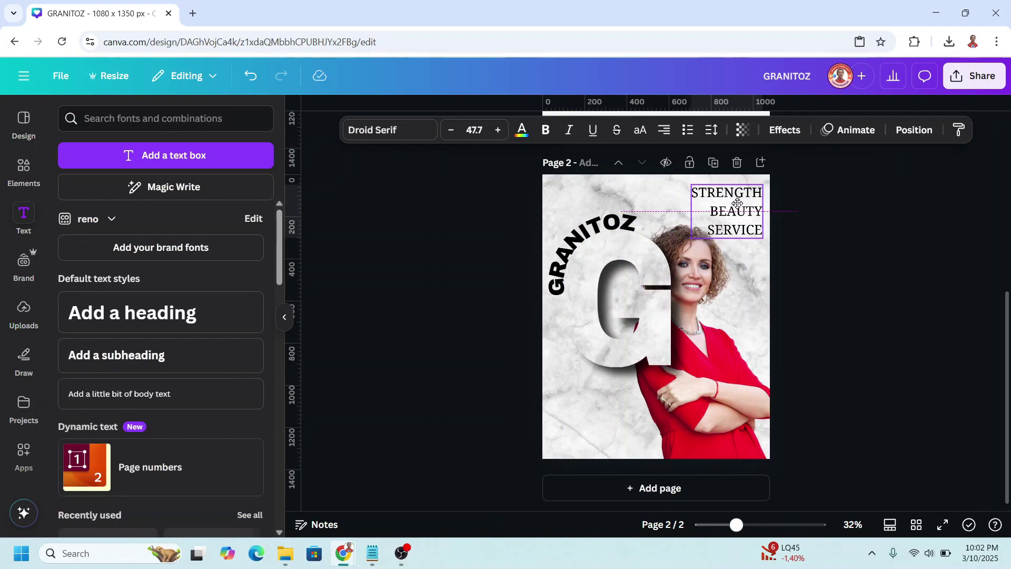
left_click(711, 130)
left_click_drag(701, 234, 680, 232)
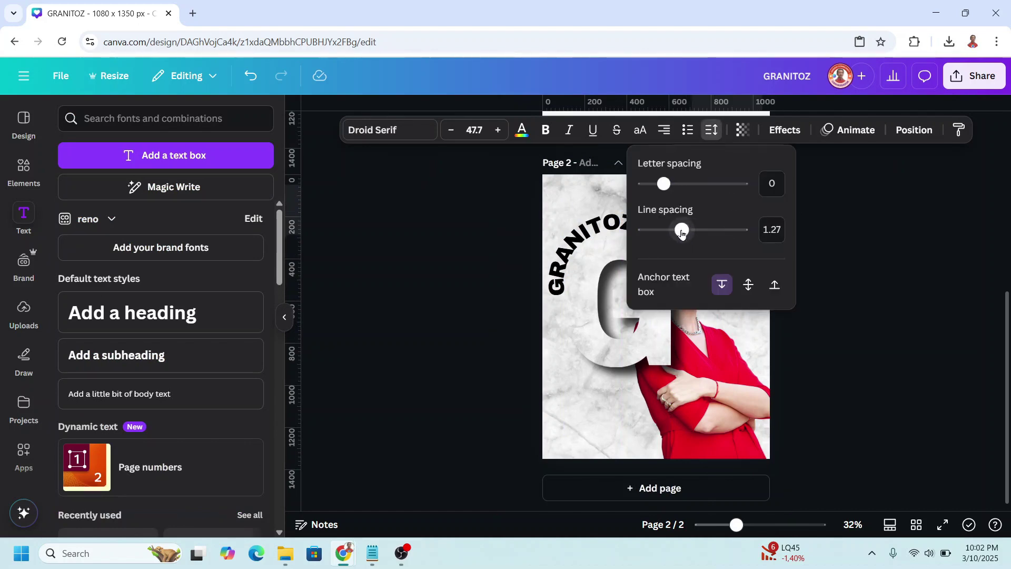
Paste the 'Elevate Your Space with Timeless Elegance' tagline, left-align it, and split it onto five lines
left_click(660, 435)
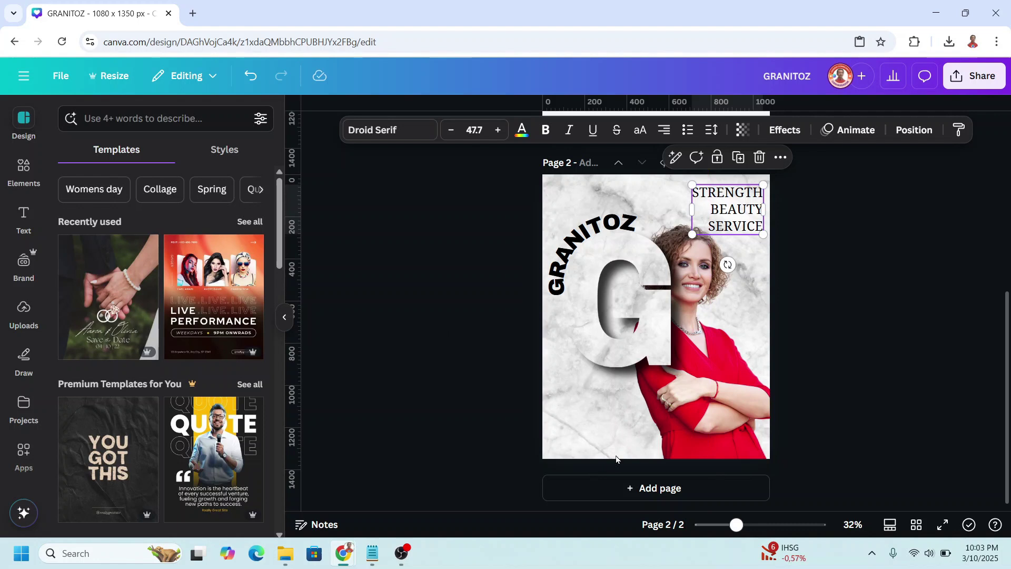
type("Elevate Your Space with Timeless Elegance")
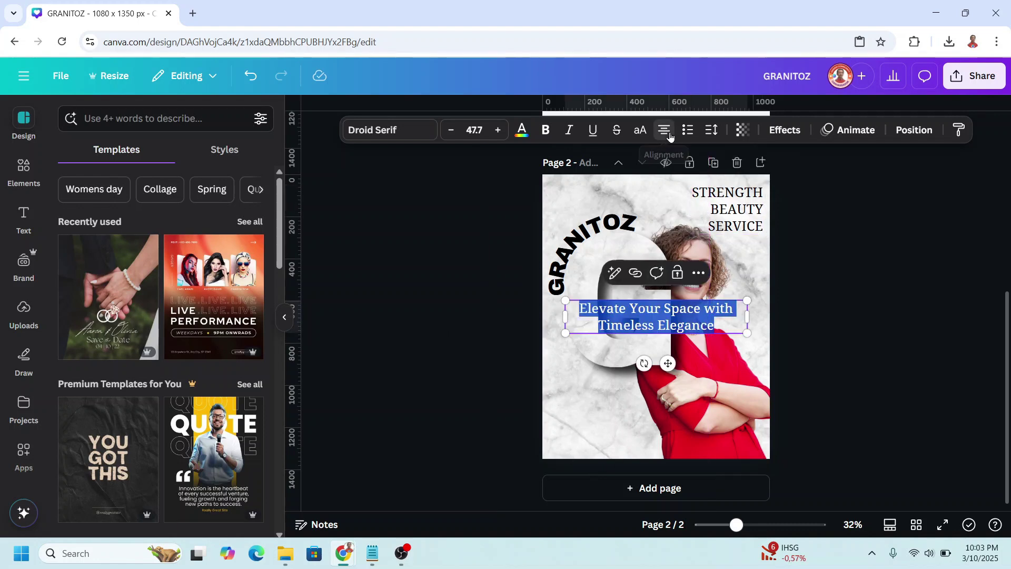
left_click(664, 129)
left_click(618, 311)
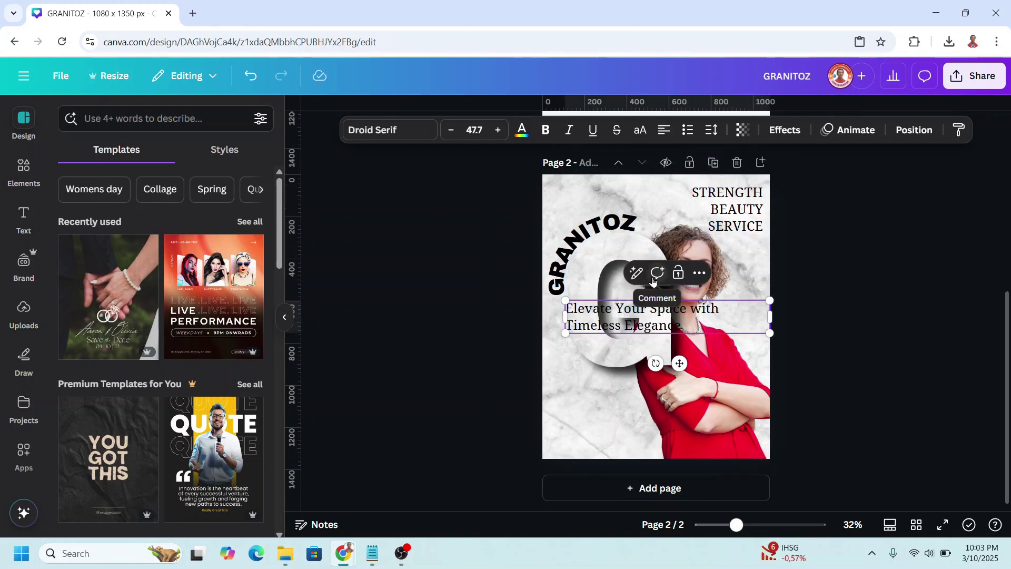
key("Return")
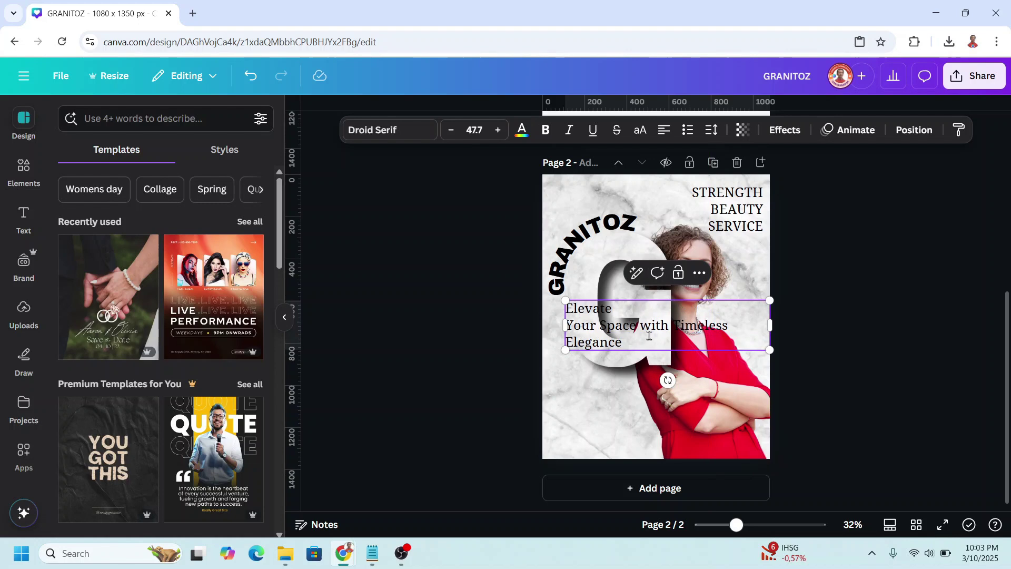
left_click(607, 327)
key("Return")
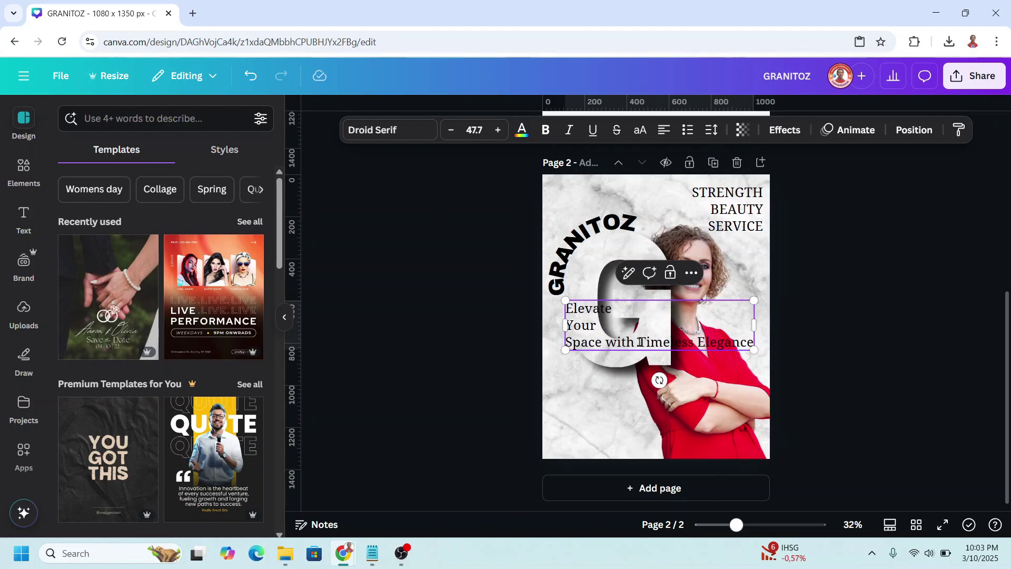
left_click(639, 343)
key("Return")
left_click(624, 360)
key("Return")
Tighten the tagline's line spacing to 1.13 and move it to the page's lower left
key("ctrl+a")
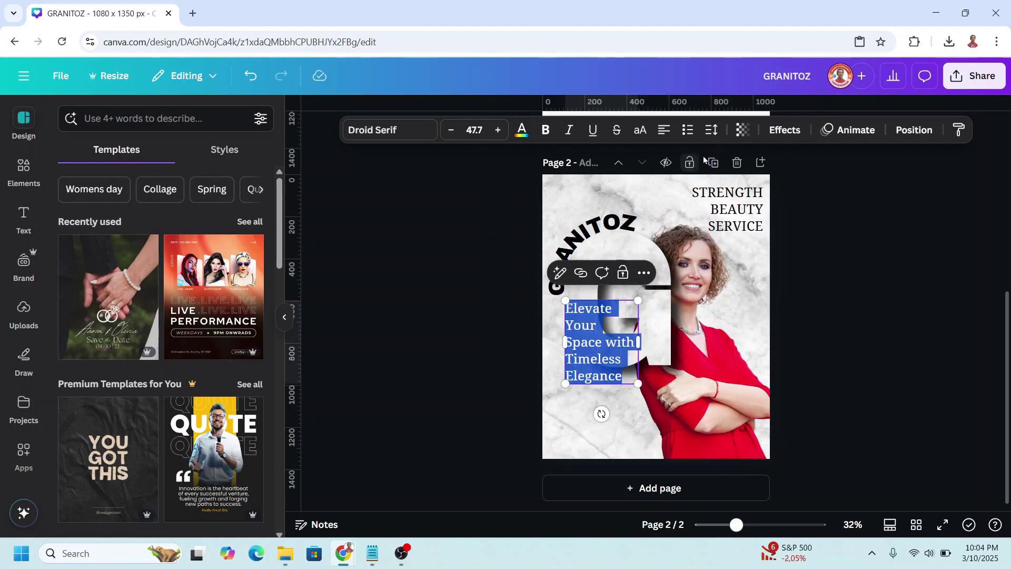
left_click(711, 129)
left_click_drag(683, 230, 671, 230)
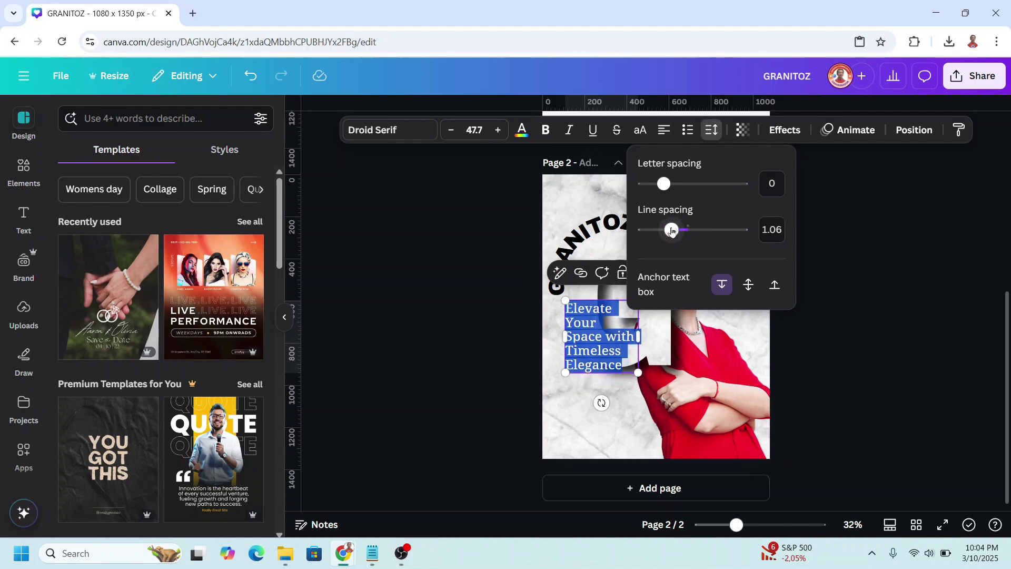
left_click(724, 394)
left_click_drag(637, 301, 644, 388)
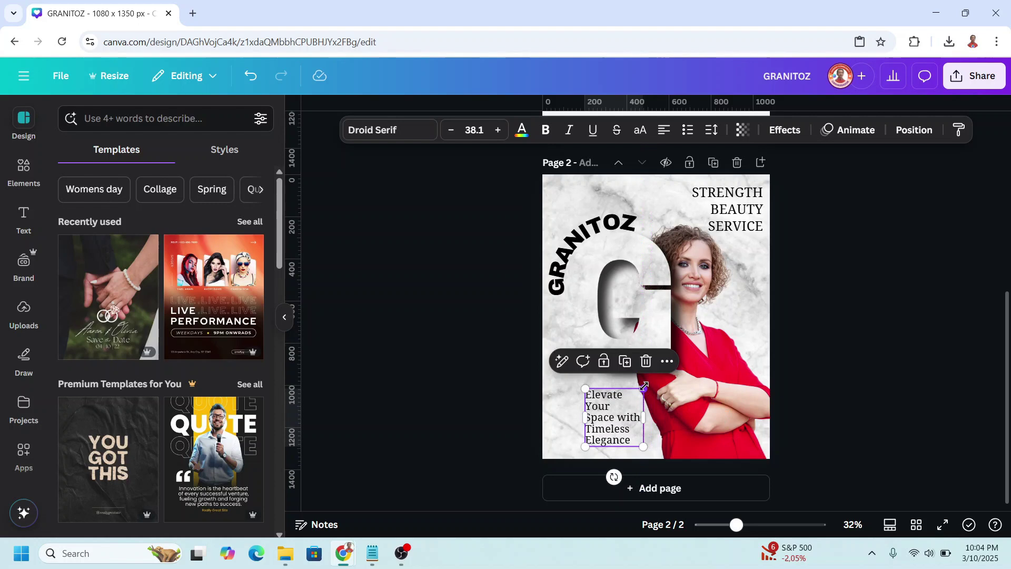
left_click_drag(624, 422, 630, 422)
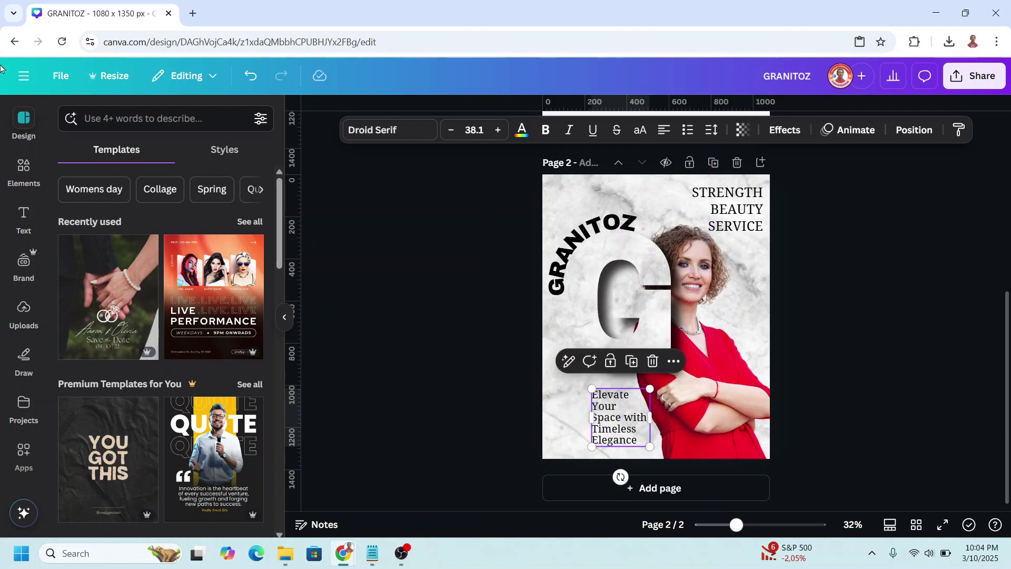
Add the Scan me QR code from recently used elements and shrink it into the bottom-left corner
left_click(29, 168)
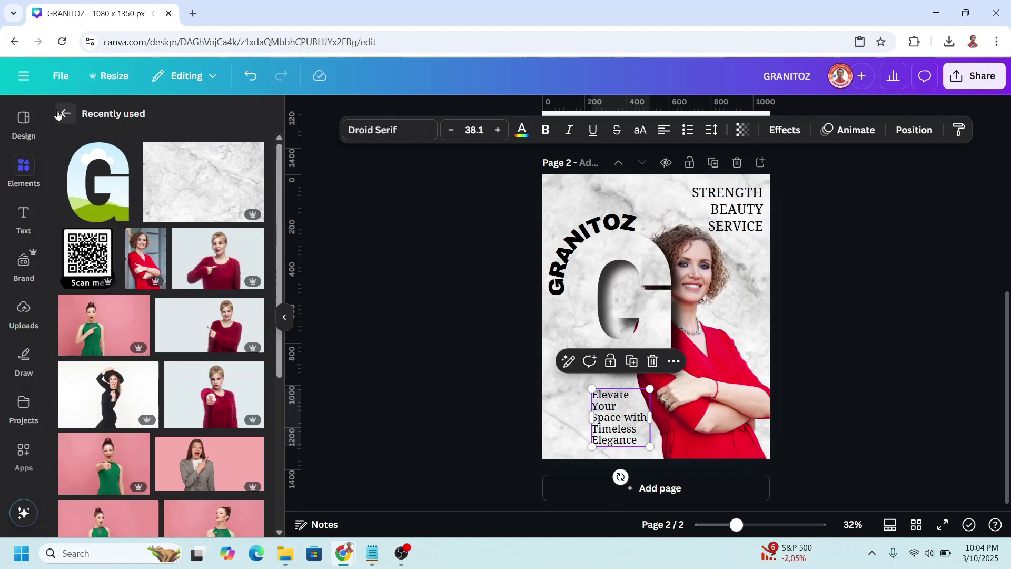
left_click(107, 238)
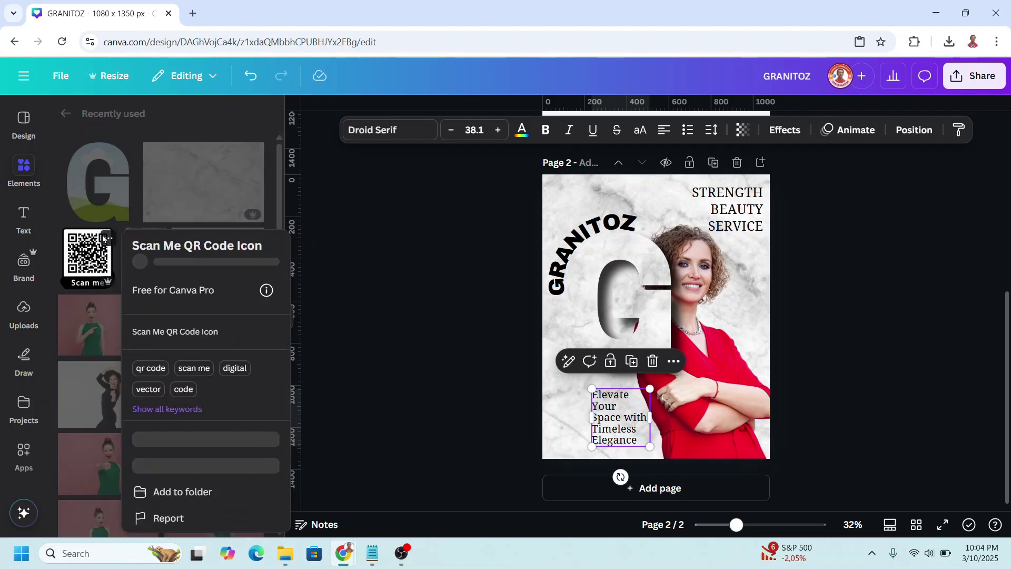
left_click(87, 256)
left_click(87, 256)
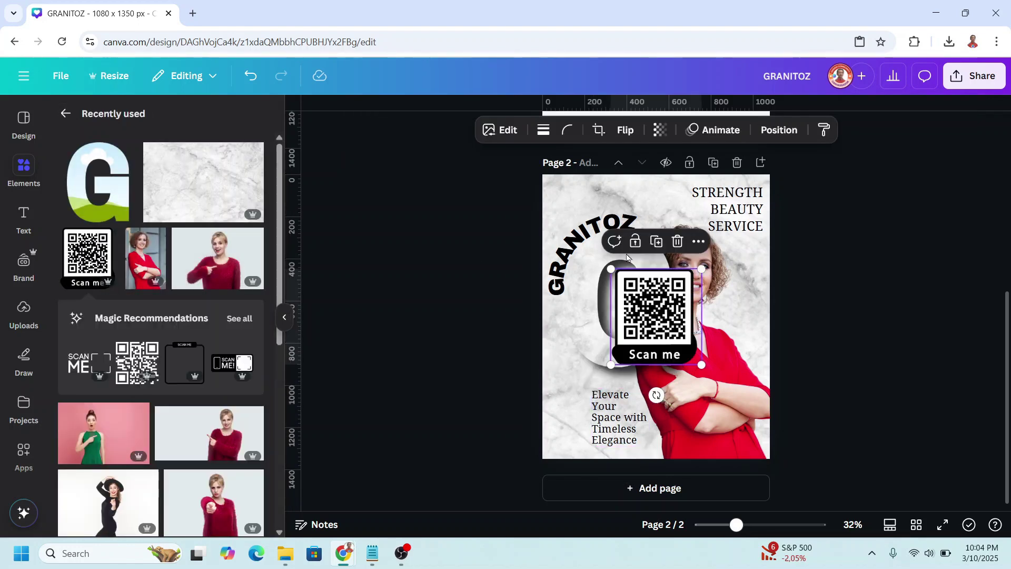
left_click_drag(704, 271, 569, 420)
left_click(893, 287)
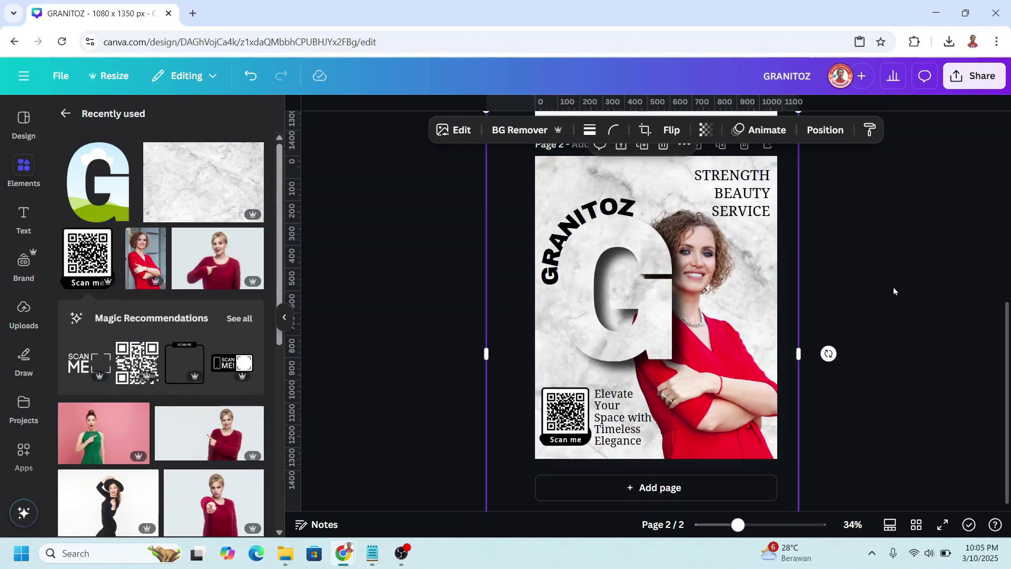
Move the GRANITOZ layer below the QR code in the layer order
left_click(730, 331)
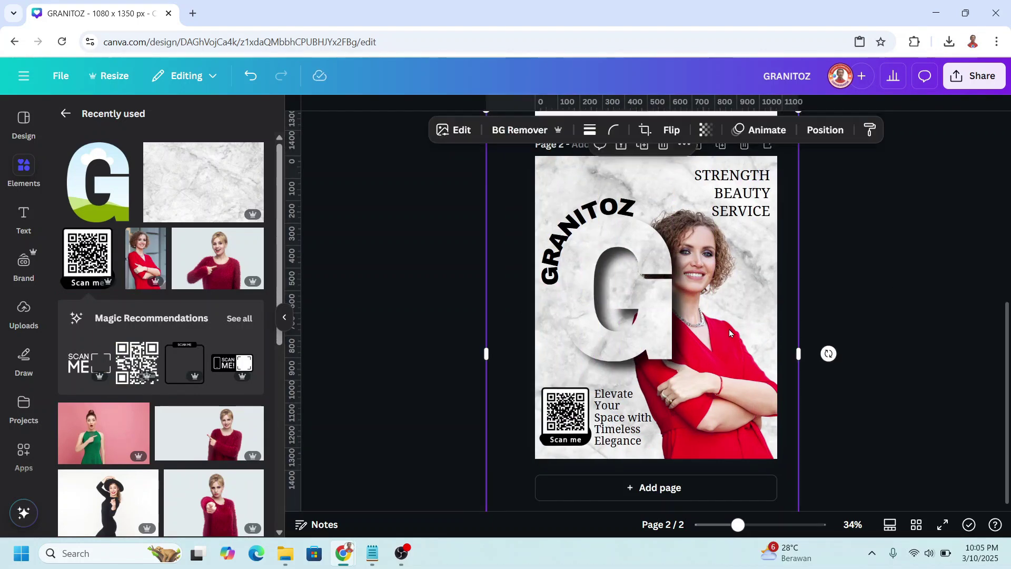
left_click(825, 138)
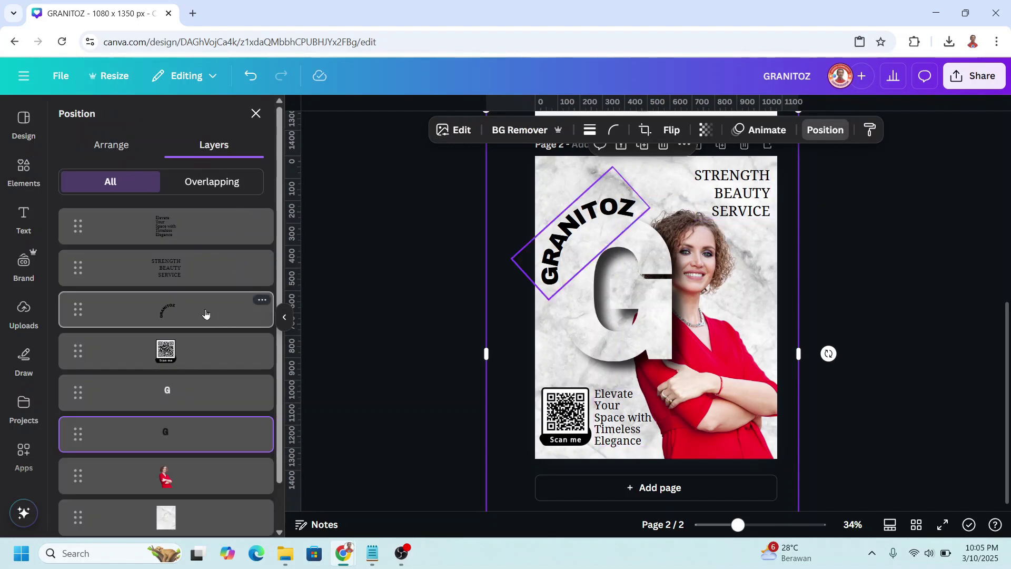
left_click_drag(202, 318, 203, 339)
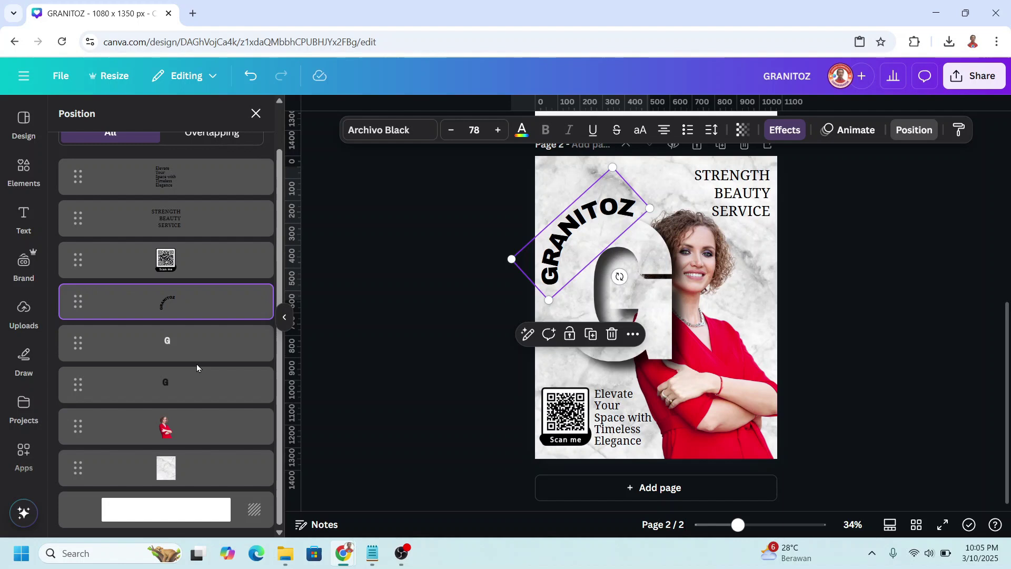
Select the G and marble artwork layers, enlarge them slightly, and nudge them up-left
left_click(211, 427, "shift")
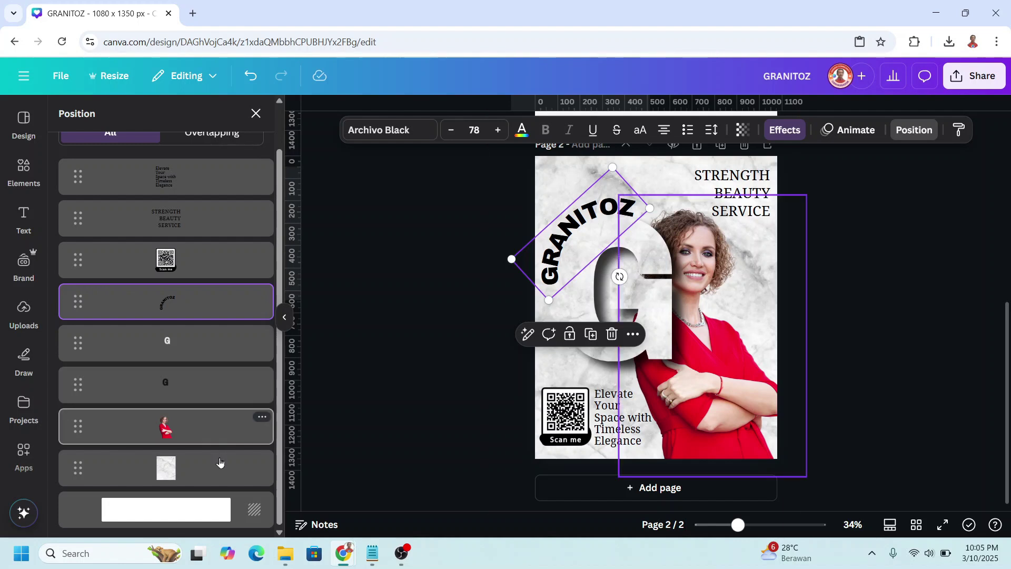
left_click(218, 463, "shift")
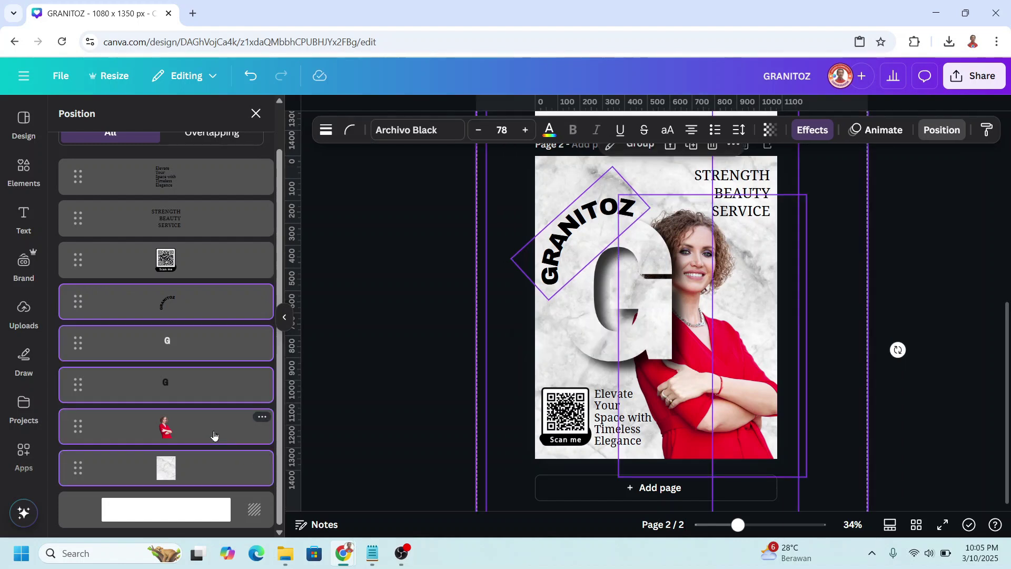
scroll(874, 232, "up", 3)
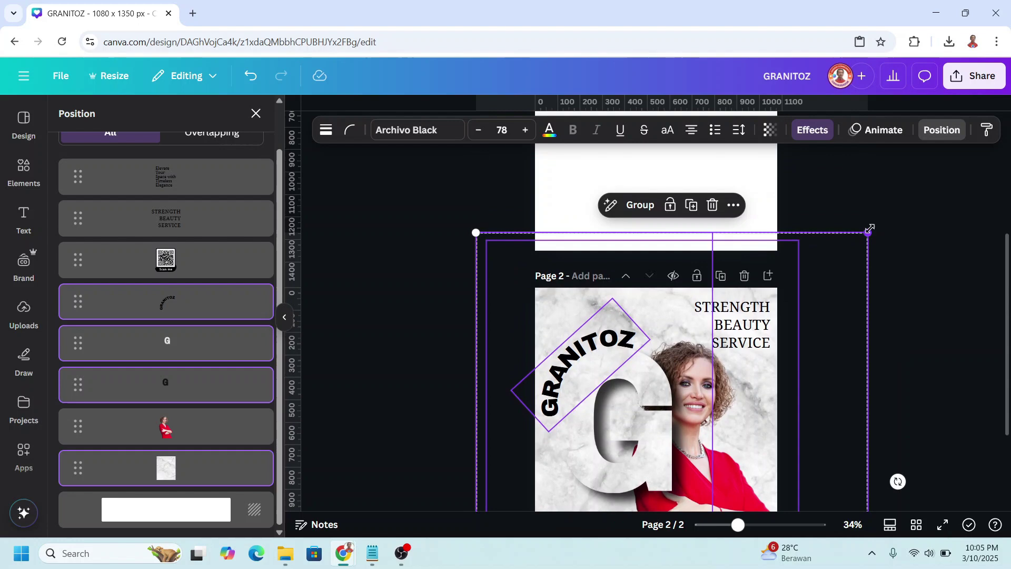
left_click_drag(869, 228, 874, 227)
scroll(841, 289, "down", 3)
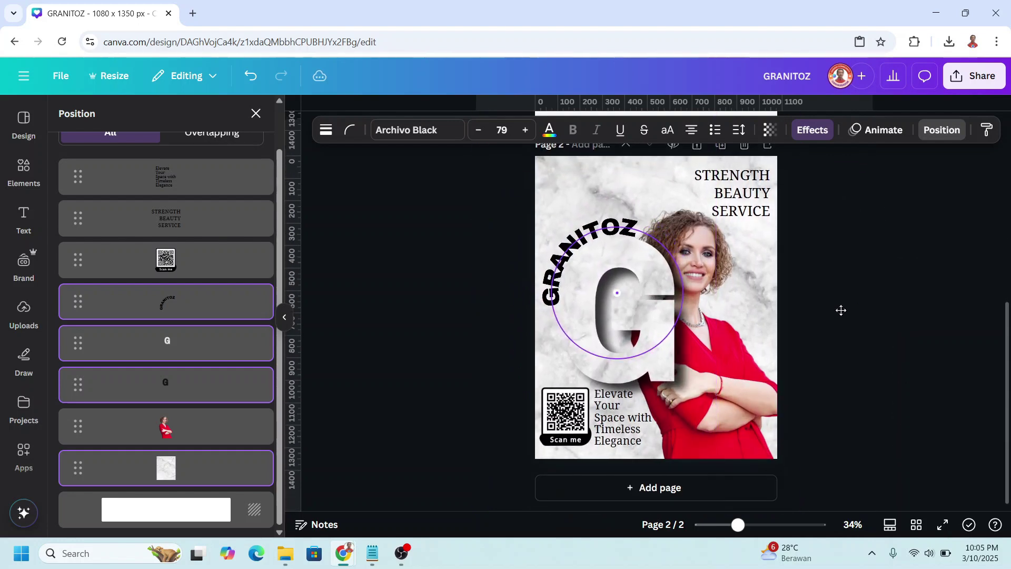
left_click_drag(840, 310, 836, 303)
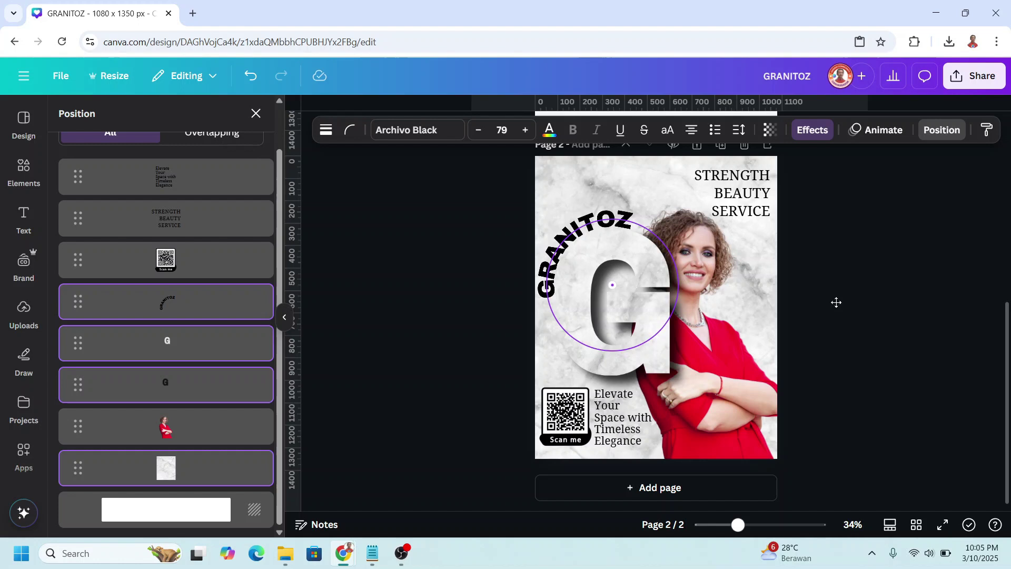
Select the model photo layer and move the photo up slightly
left_click(941, 130)
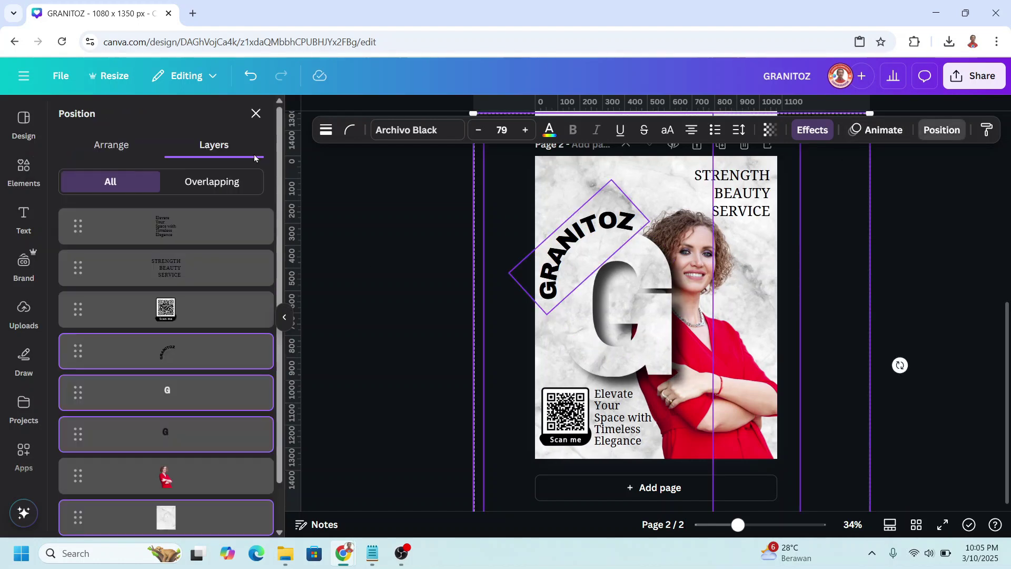
left_click(221, 477)
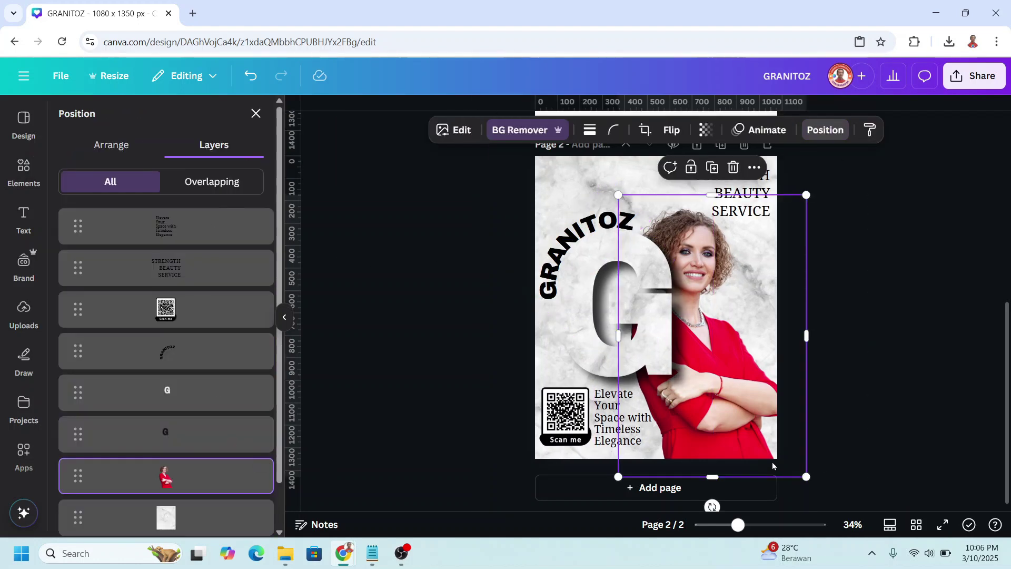
left_click_drag(788, 462, 789, 451)
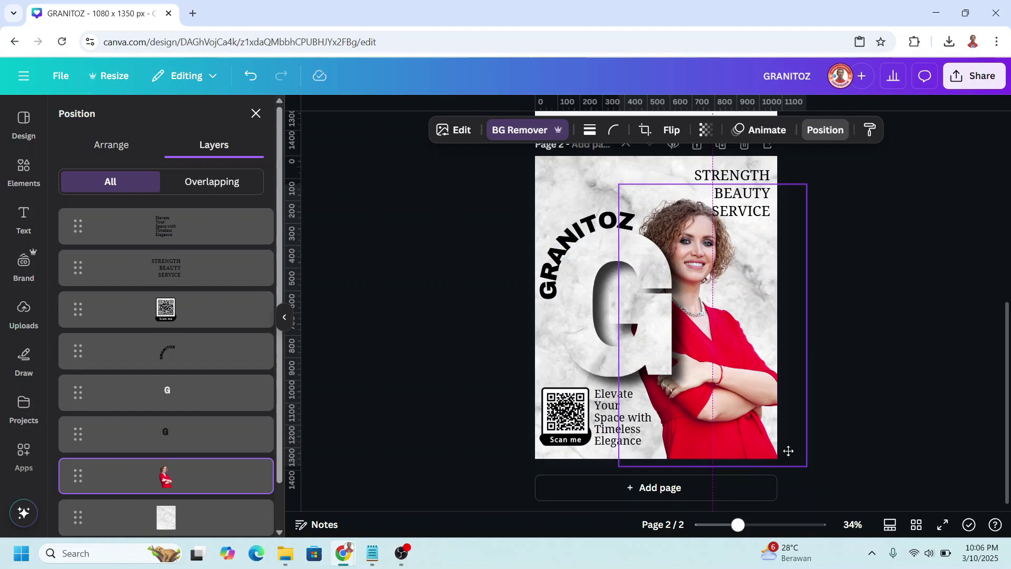